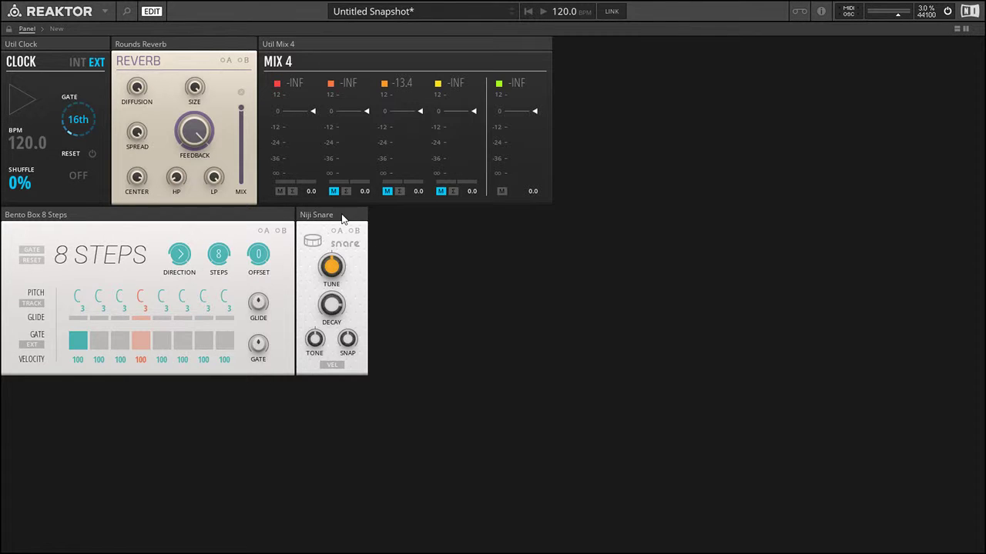
Nudge the Niji Snare panel slightly right, leaving a small gap beside the 8 Steps sequencer.
left_click_drag(340, 220, 362, 219)
key("space")
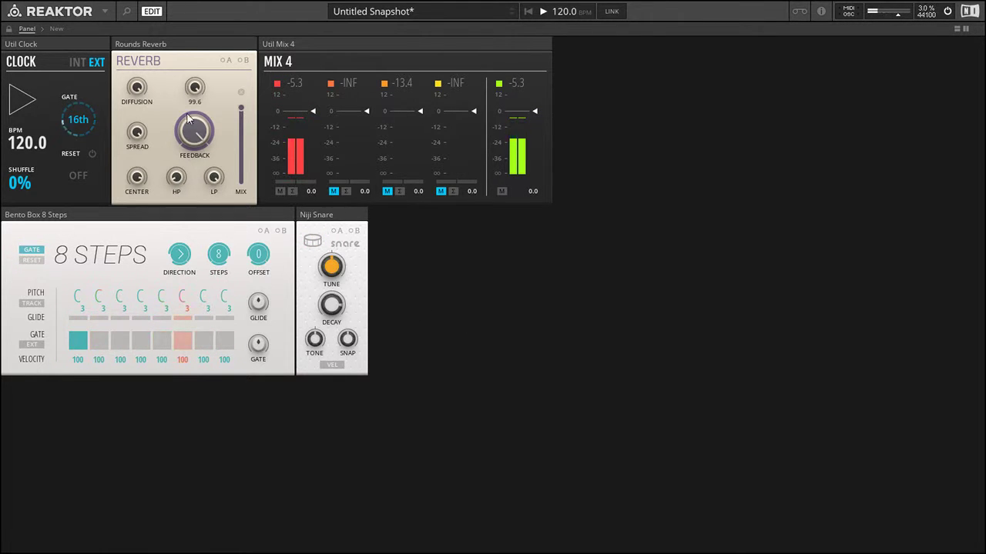
key("space")
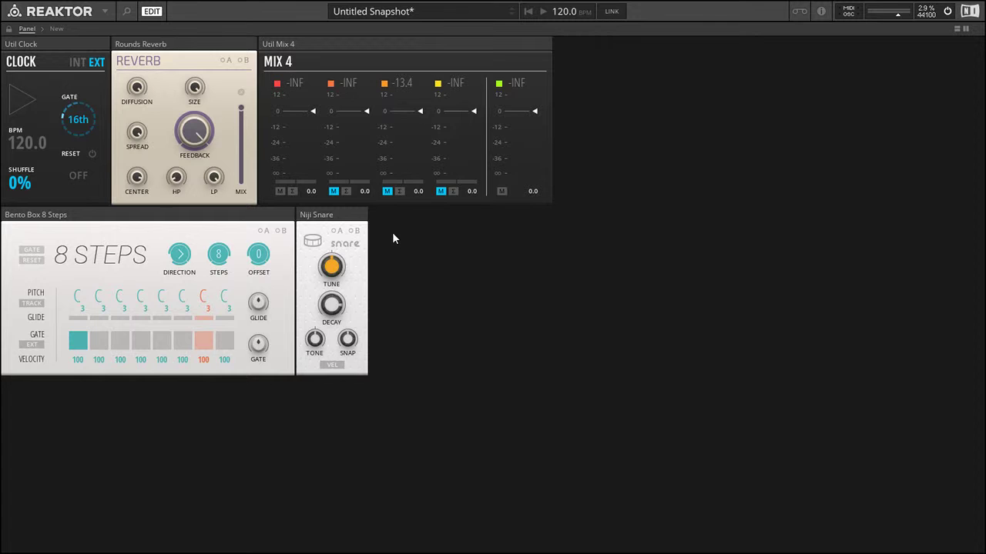
key("space")
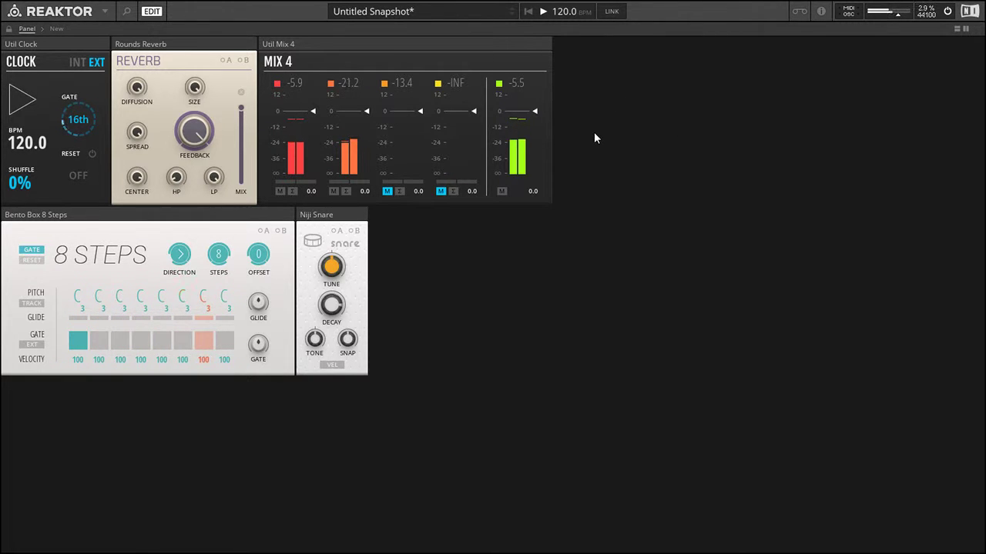
key("space")
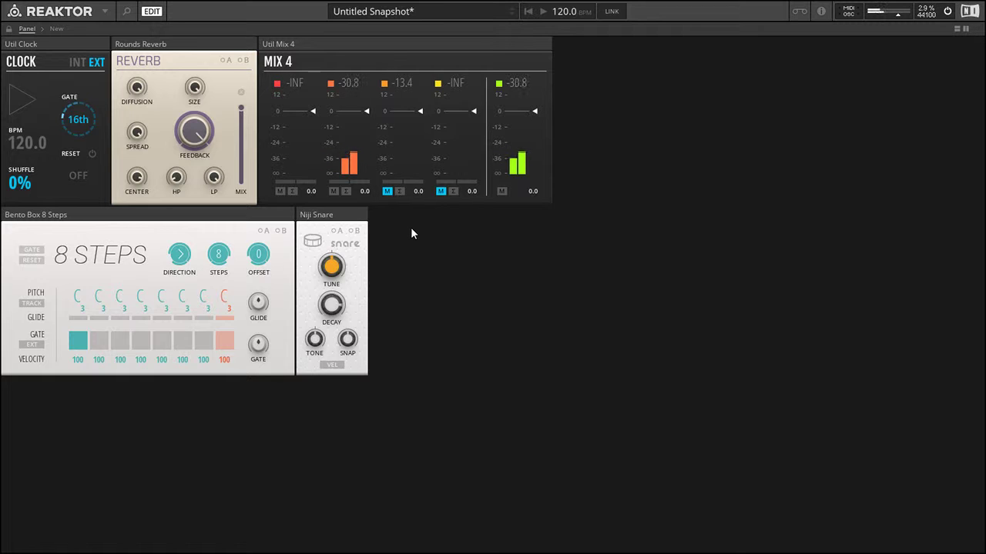
Mute Mix 4 channel 2 and insert a Duckr module placed above Mix 4 in the structure.
left_click(332, 193)
left_click(955, 29)
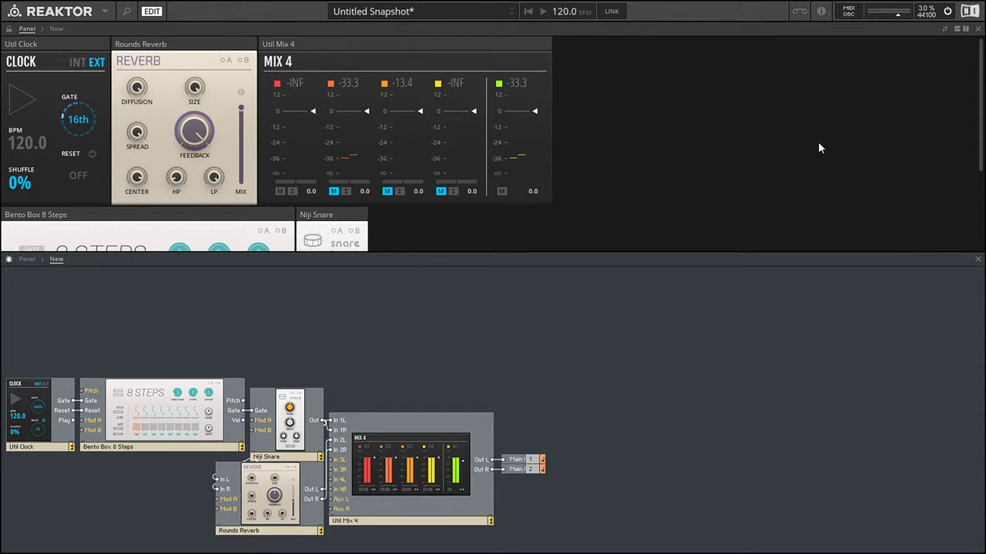
left_click(397, 298)
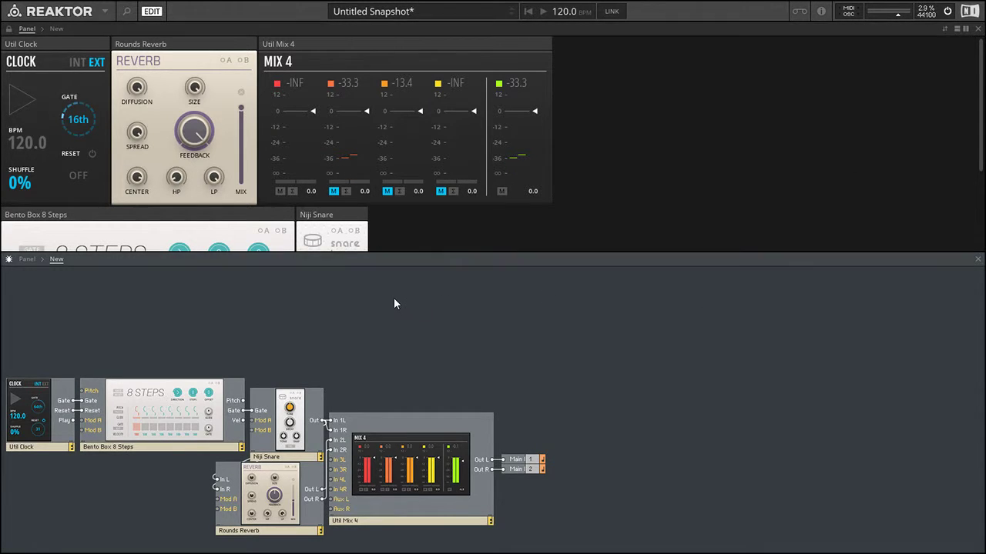
double_click(393, 303)
key("Return")
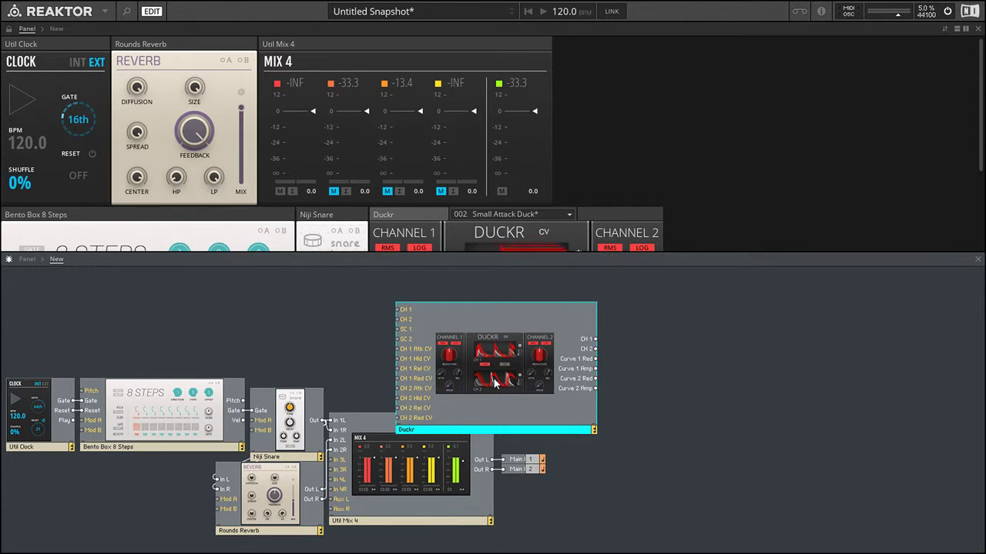
left_click_drag(494, 385, 428, 361)
left_click(498, 206)
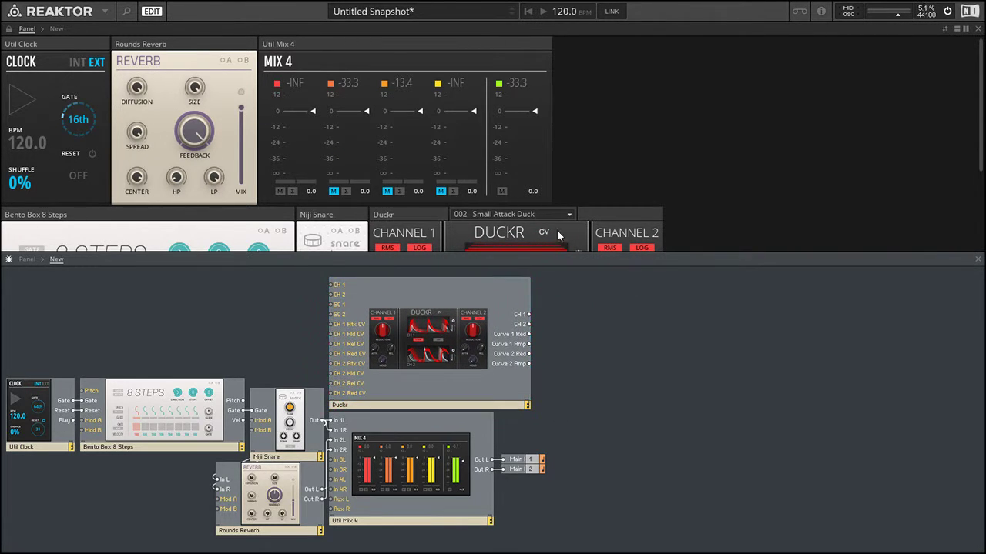
left_click(977, 260)
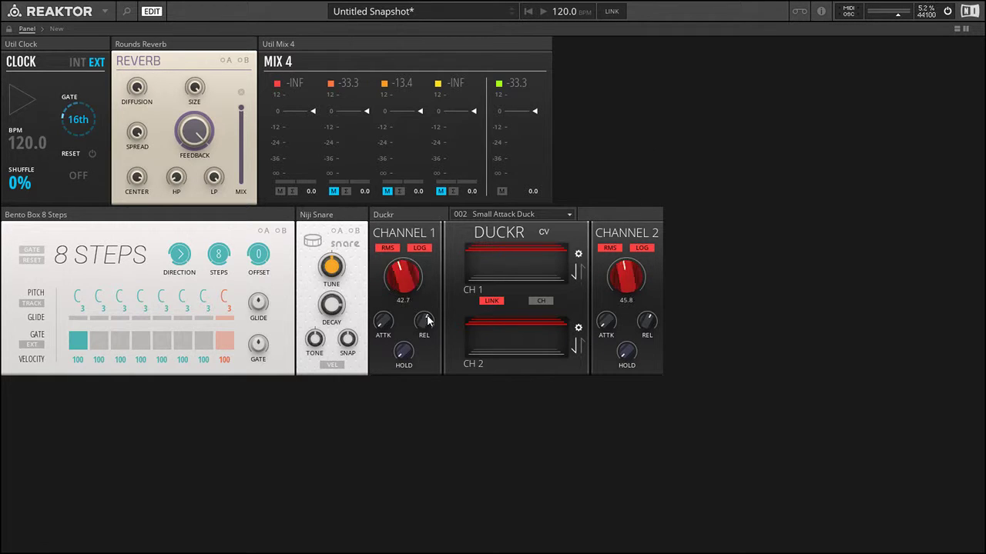
Raise Duckr's linked release to 58.9, trying MS mode before returning to CH.
left_click_drag(423, 320, 435, 277)
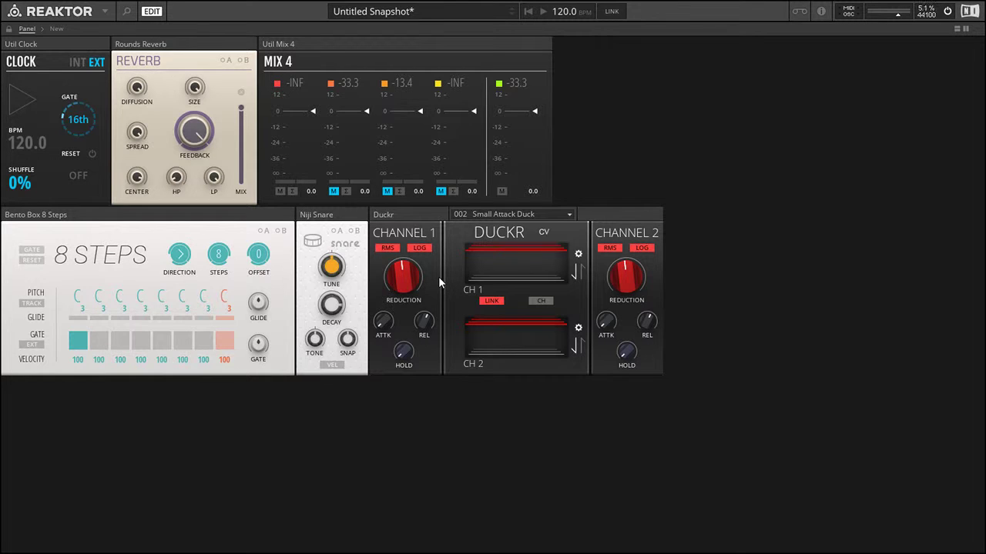
left_click(539, 301)
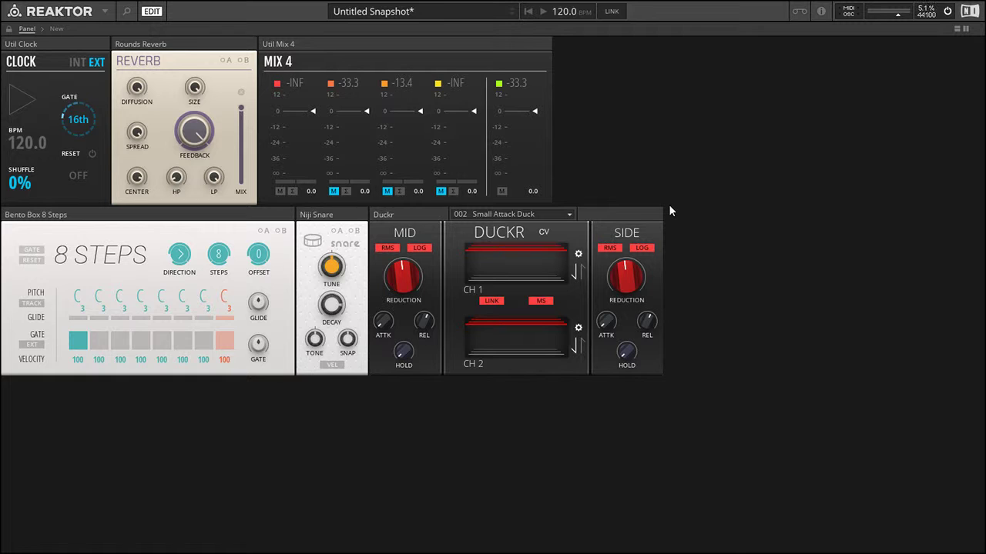
left_click(542, 301)
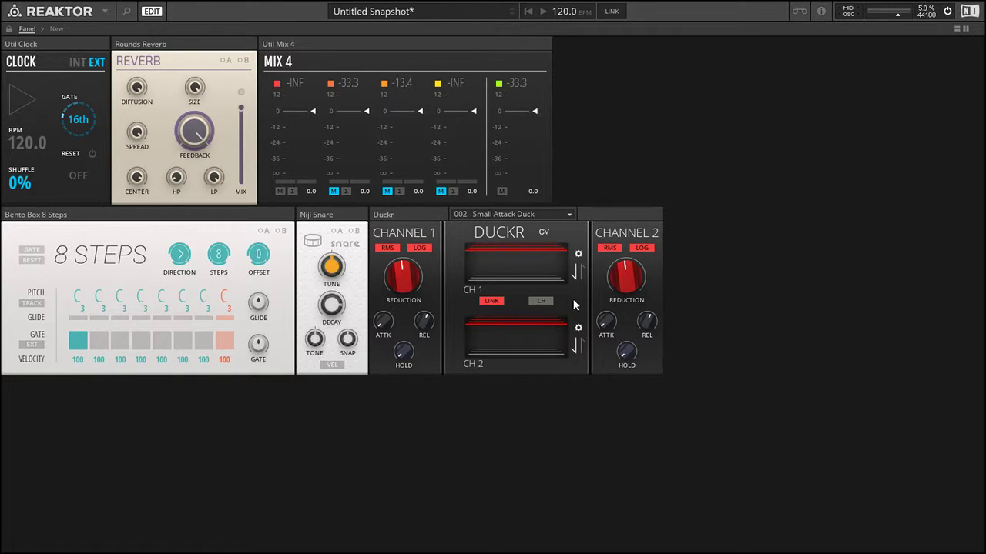
Wire Niji Snare Out to Duckr SC 1, Reverb Out to Duckr CH 1, and Duckr CH 1 to Mix 4 In 3L.
left_click(957, 29)
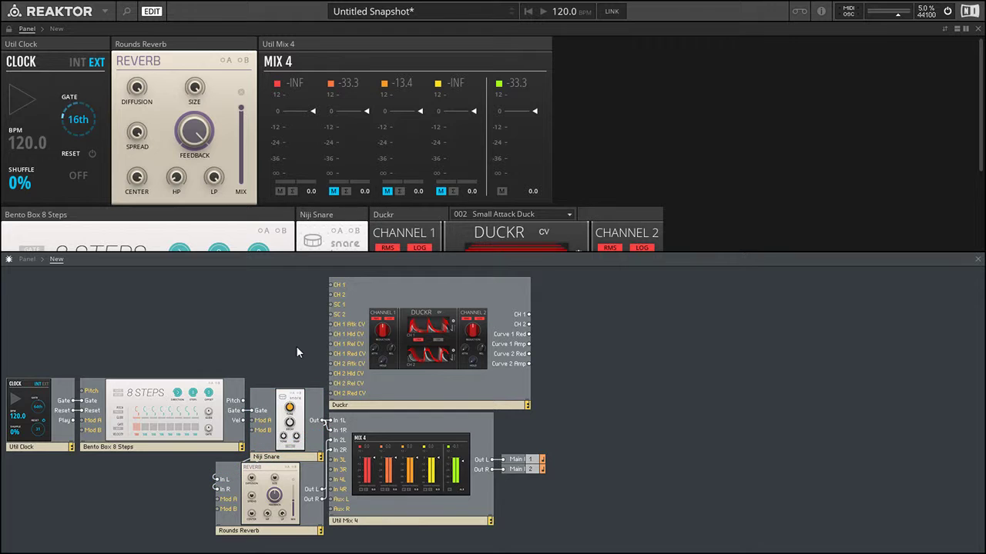
left_click_drag(322, 422, 331, 305)
left_click_drag(316, 497, 331, 285)
left_click_drag(419, 332, 443, 362)
left_click(735, 351)
left_click(589, 337)
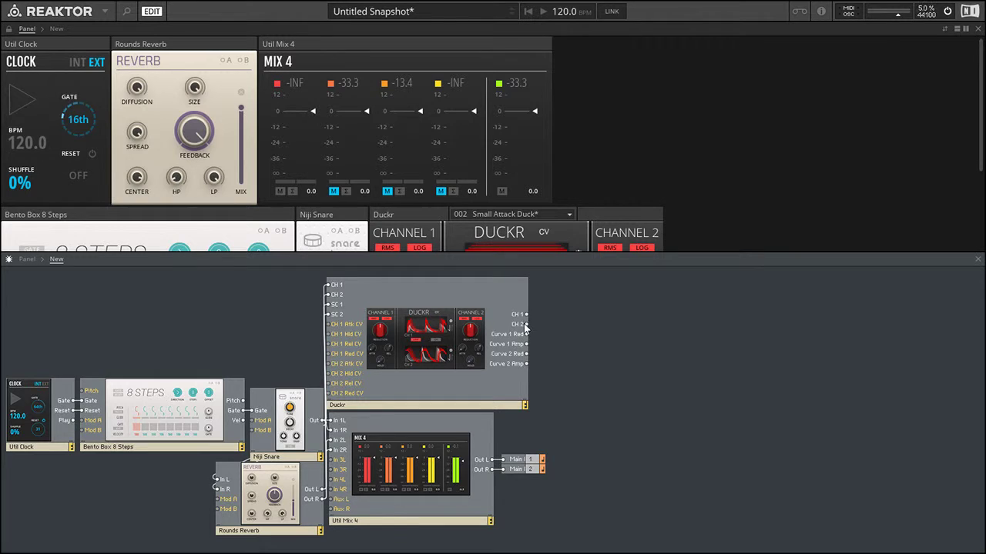
left_click_drag(527, 315, 337, 468)
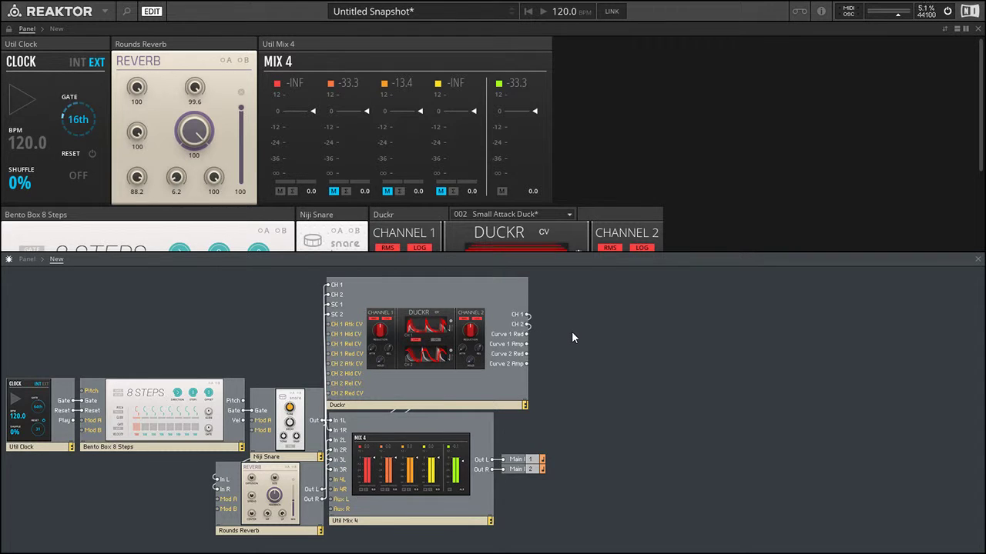
Load Duckr's 001 INIT preset with the full panel view showing.
left_click(620, 383)
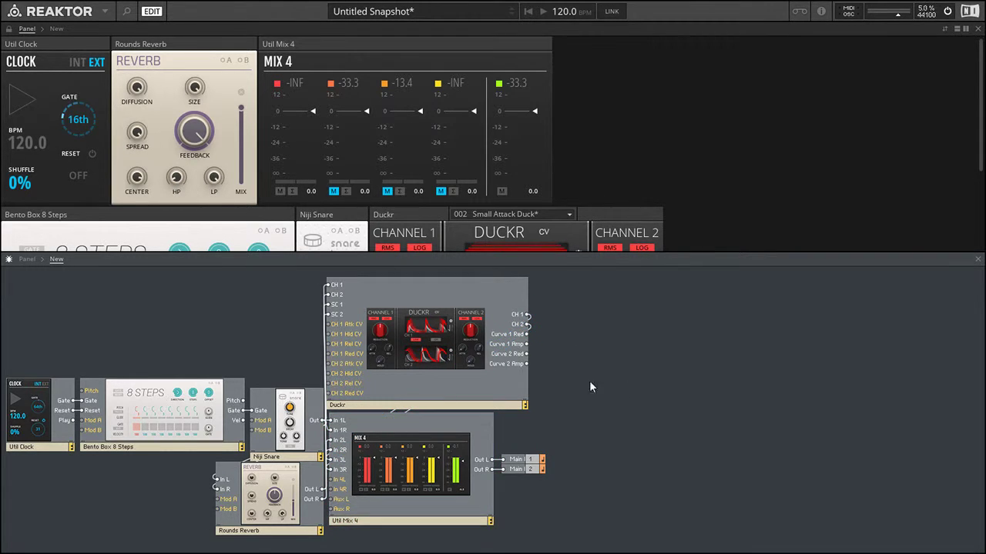
left_click(978, 259)
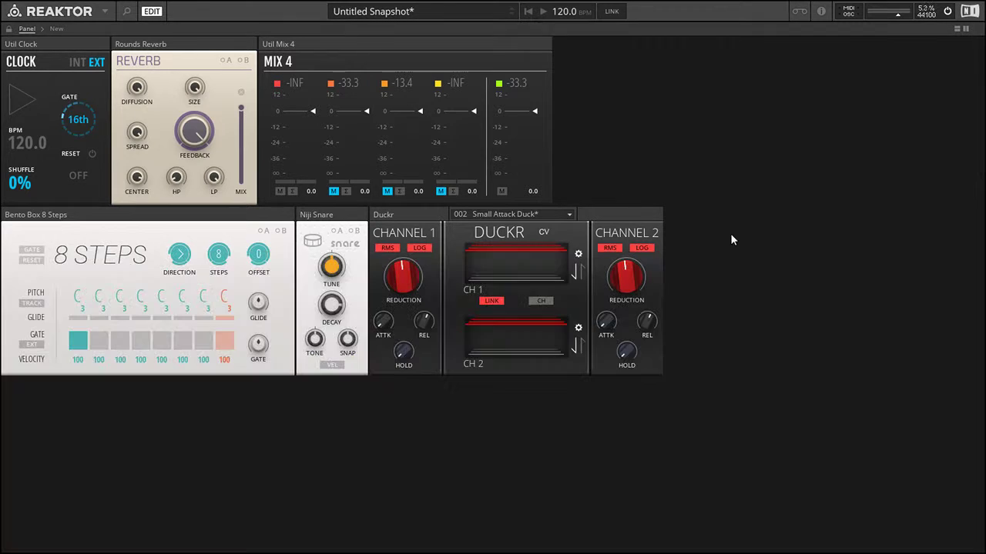
left_click(512, 213)
left_click(503, 225)
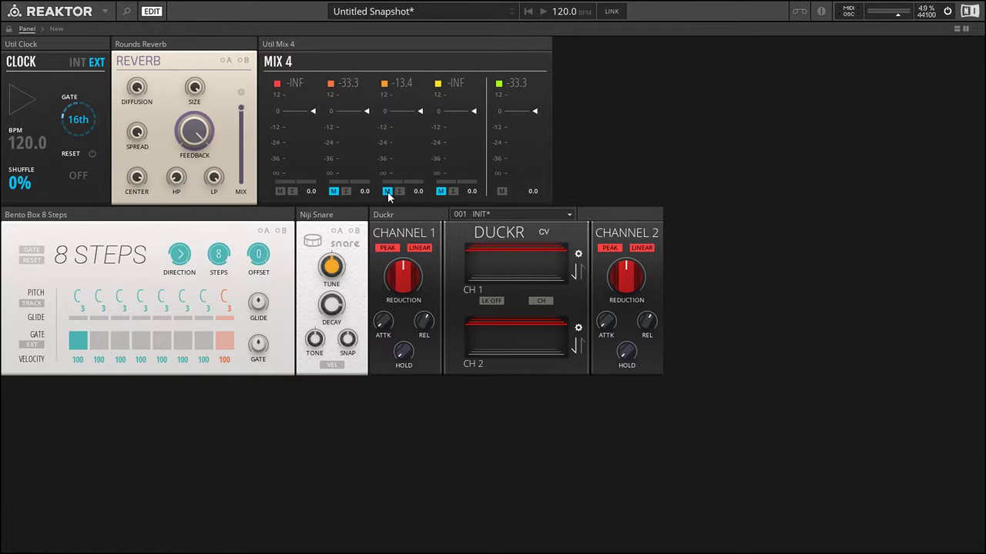
Raise Mix 4 channel 3 to 3.9, audition the ducked reverb, then mute channel 3.
left_click_drag(395, 165, 388, 201)
left_click_drag(393, 129, 409, 128)
key("space")
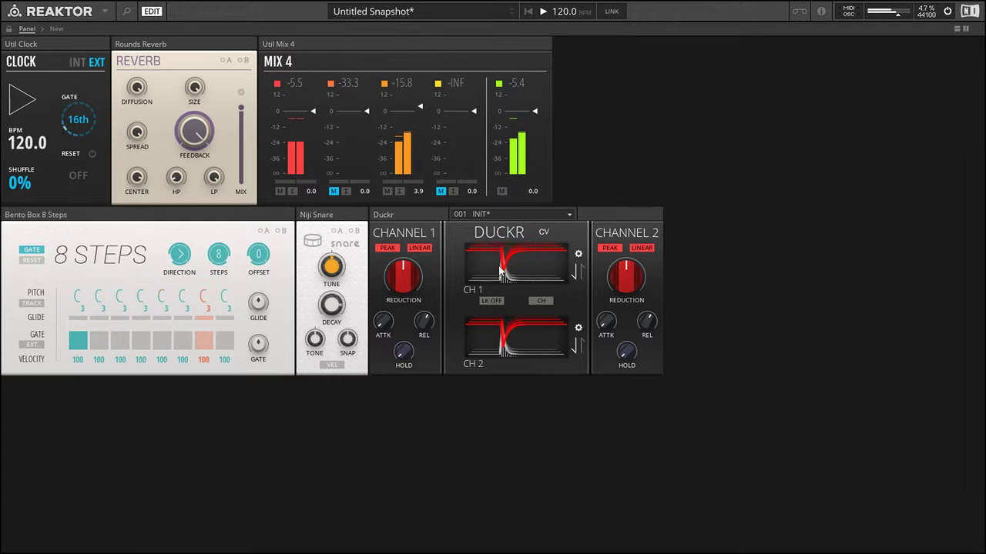
key("space")
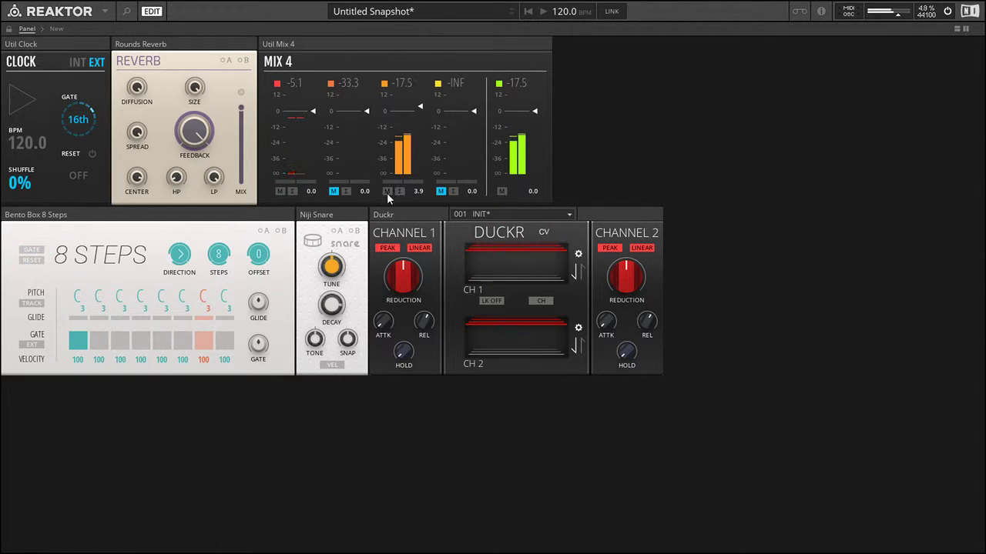
left_click(386, 191)
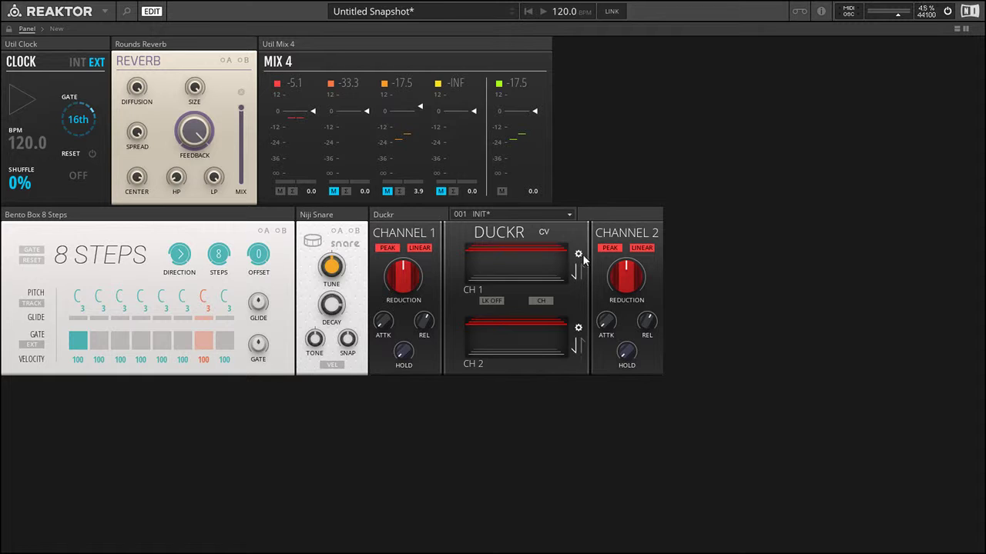
Switch both Duckr channels to RMS detection, audition briefly, and link the two channels.
left_click(580, 280)
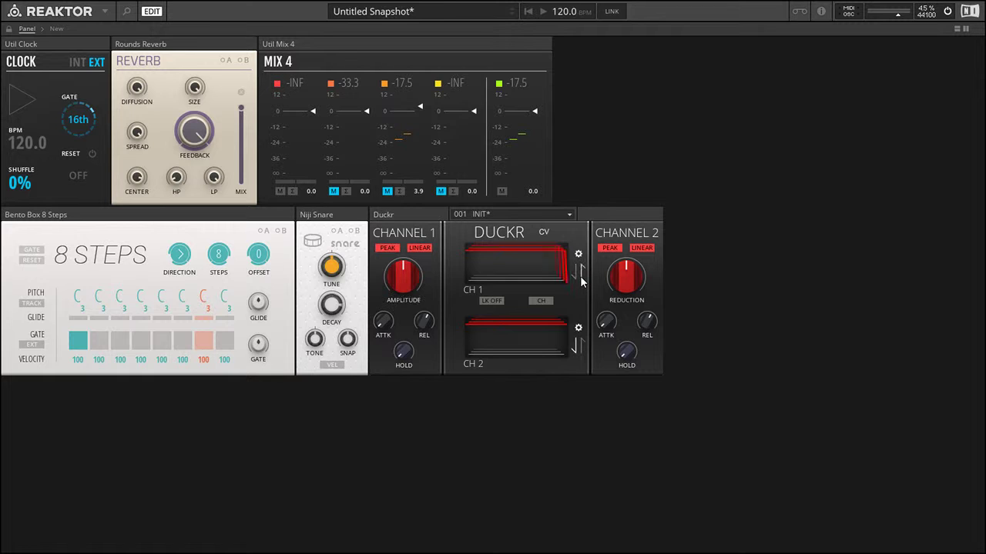
left_click(577, 346)
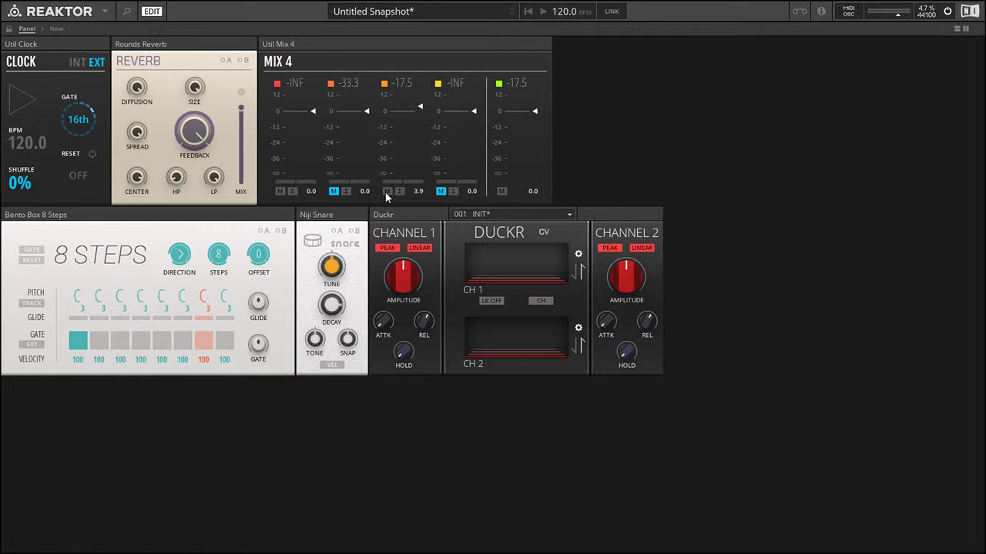
key("space")
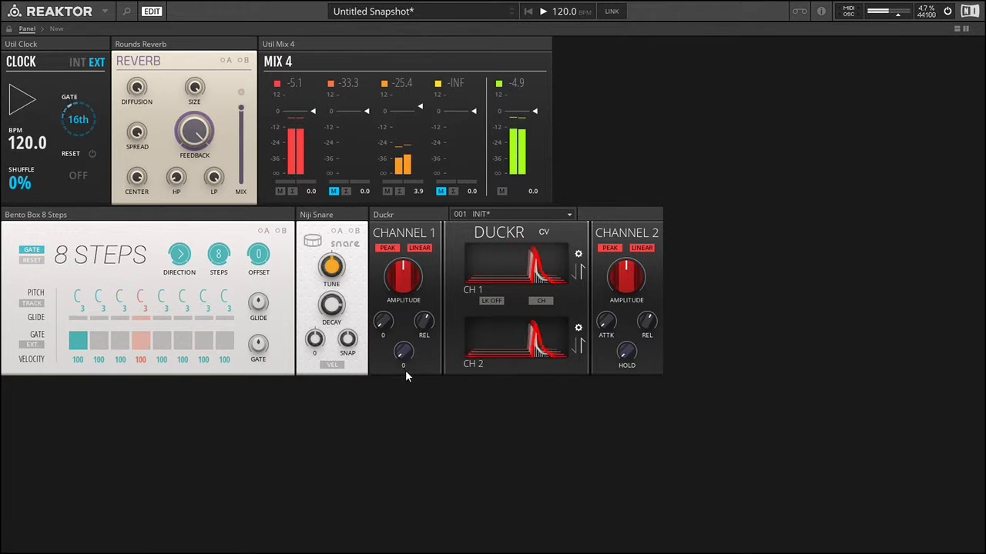
key("space")
left_click(490, 300)
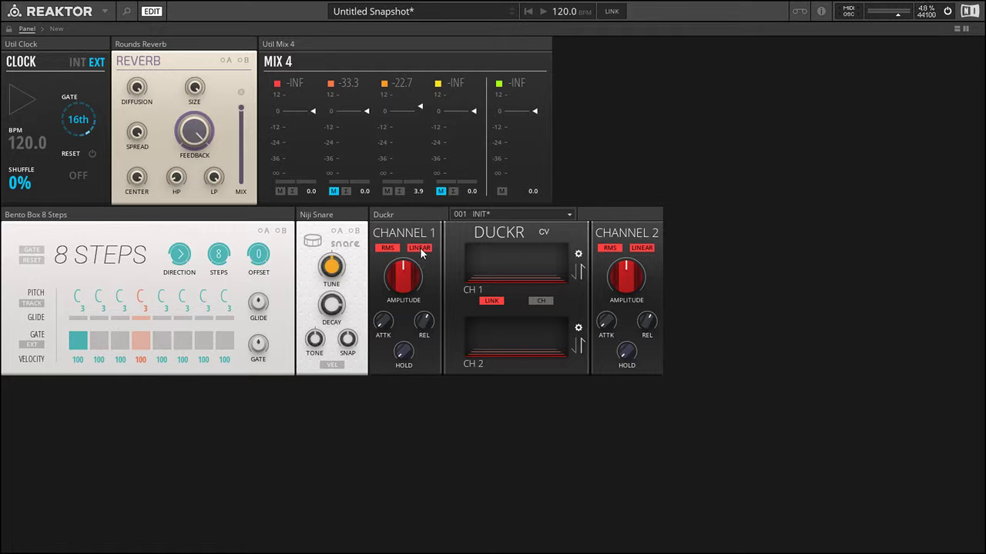
Change Duckr Channel 1's curve from LINEAR to EXPO.
left_click(420, 250)
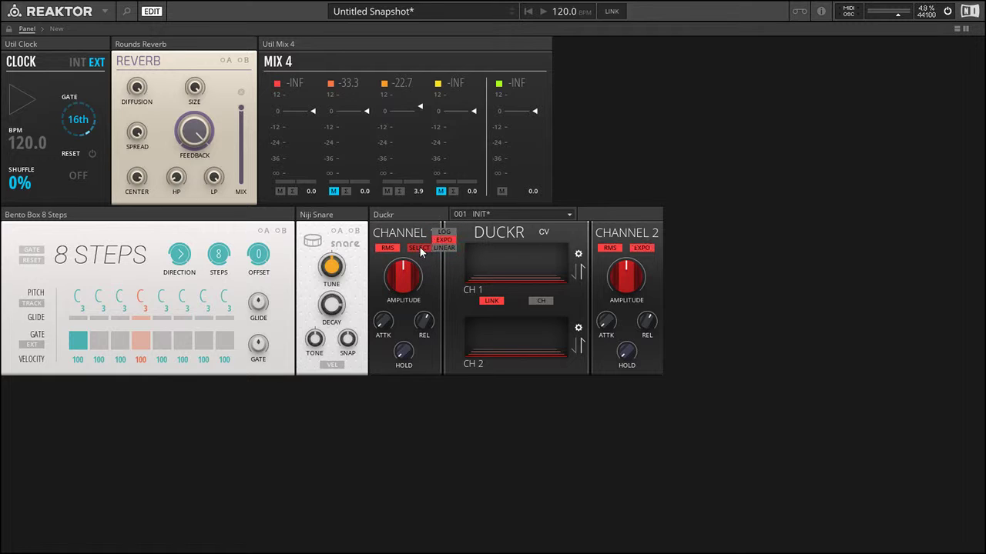
left_click(421, 254)
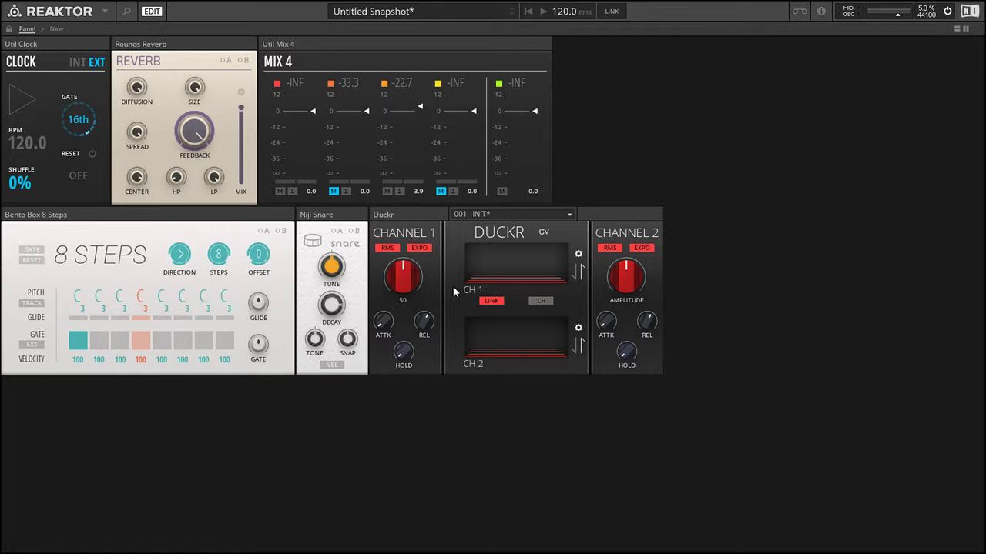
Start playback and sweep the linked Duckr amplitude, settling around 87.
left_click_drag(397, 285, 405, 229)
key("space")
left_click_drag(413, 300, 407, 271)
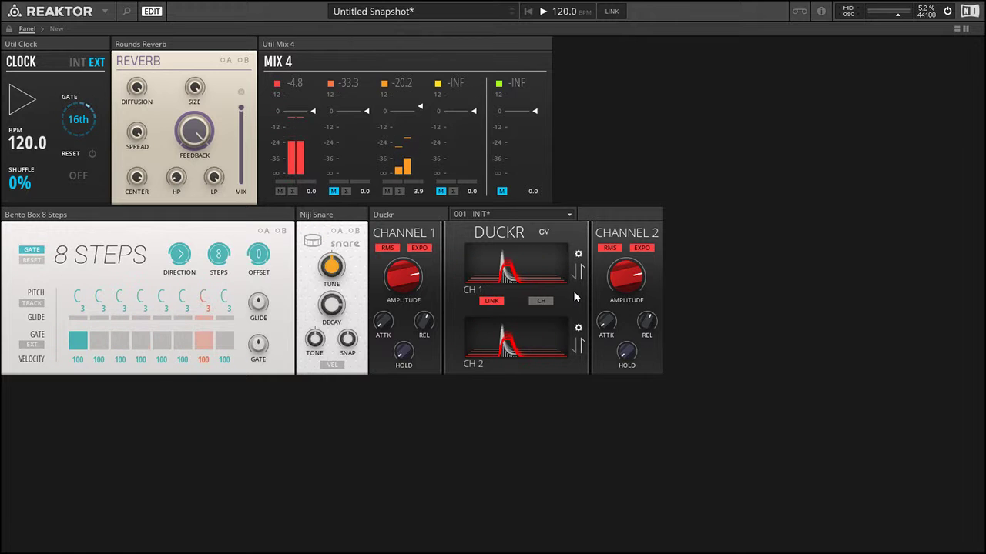
left_click_drag(402, 275, 399, 453)
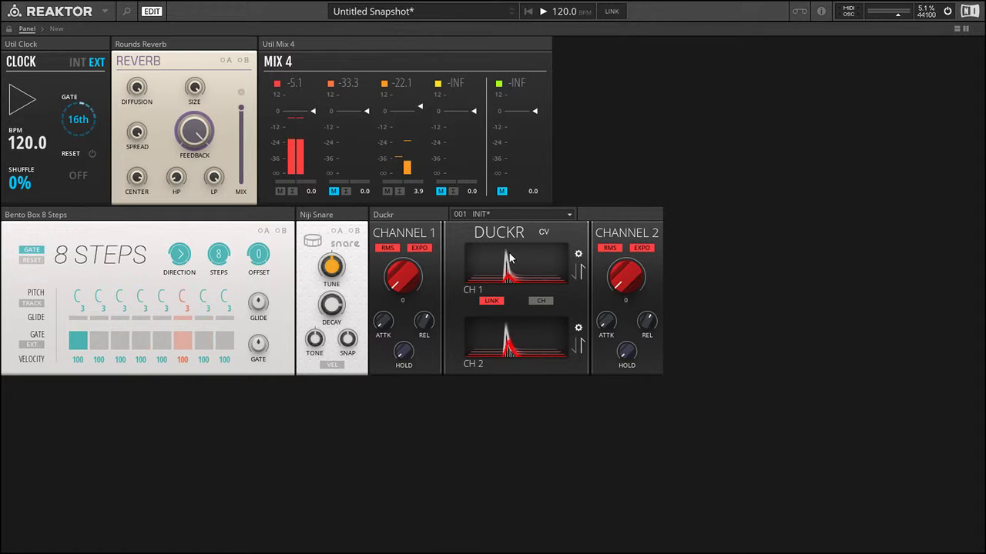
left_click_drag(403, 276, 403, 147)
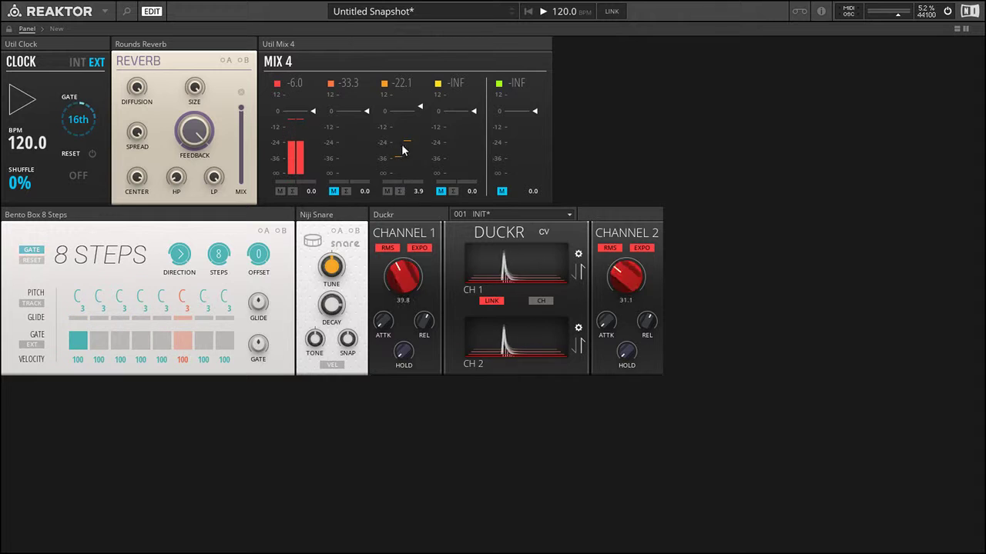
left_click_drag(405, 291, 406, 179)
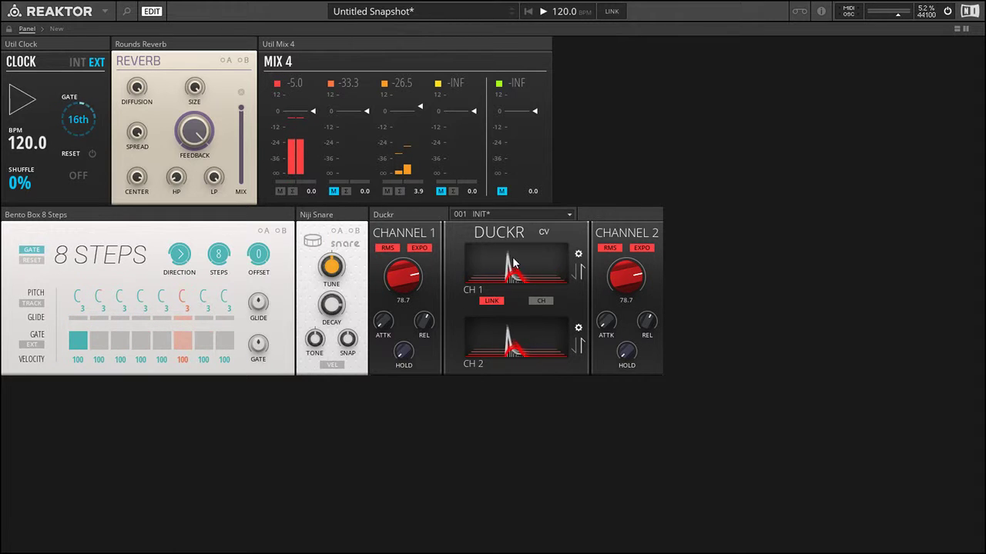
left_click_drag(398, 280, 398, 257)
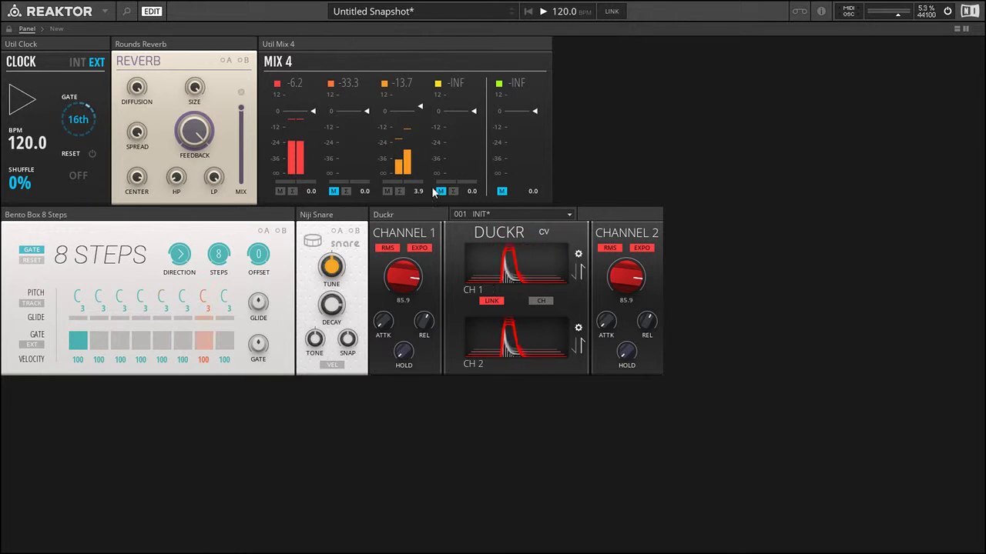
Unmute Mix 4 channel 5 and set the linked amplitude to about 84.
left_click(502, 191)
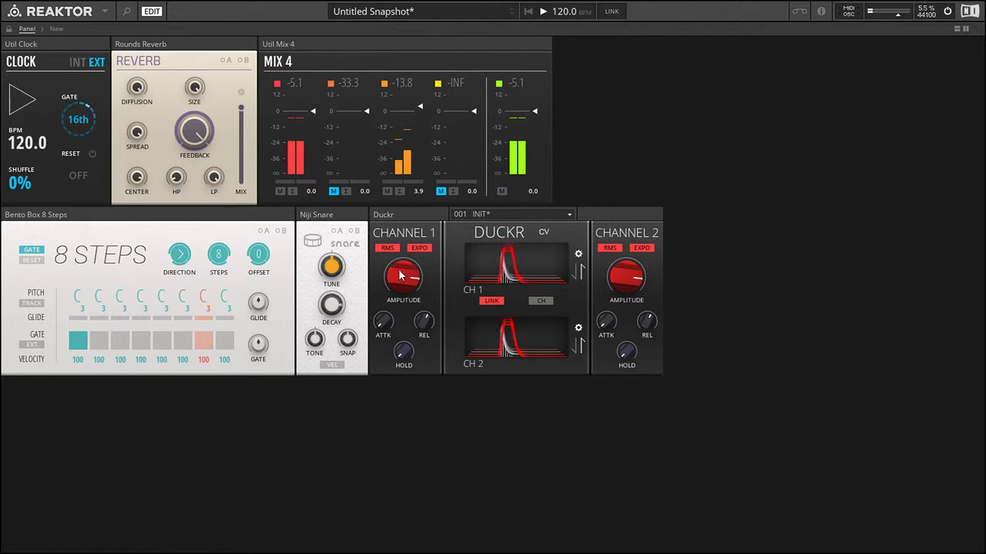
left_click_drag(401, 274, 400, 280)
scroll(400, 280, "down", 1)
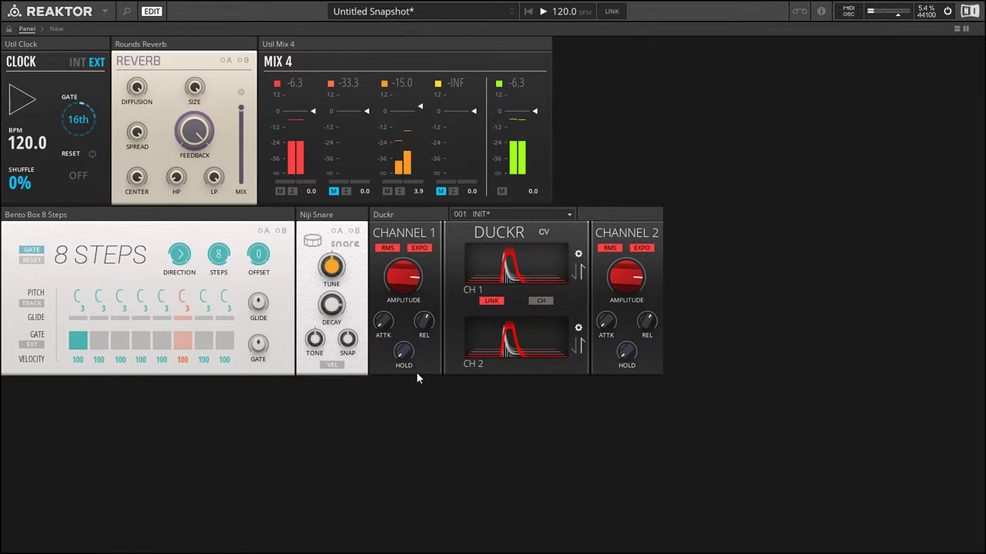
Raise the linked Duckr HOLD to about 82, then stop and restart playback to listen.
mouse_move(430, 327)
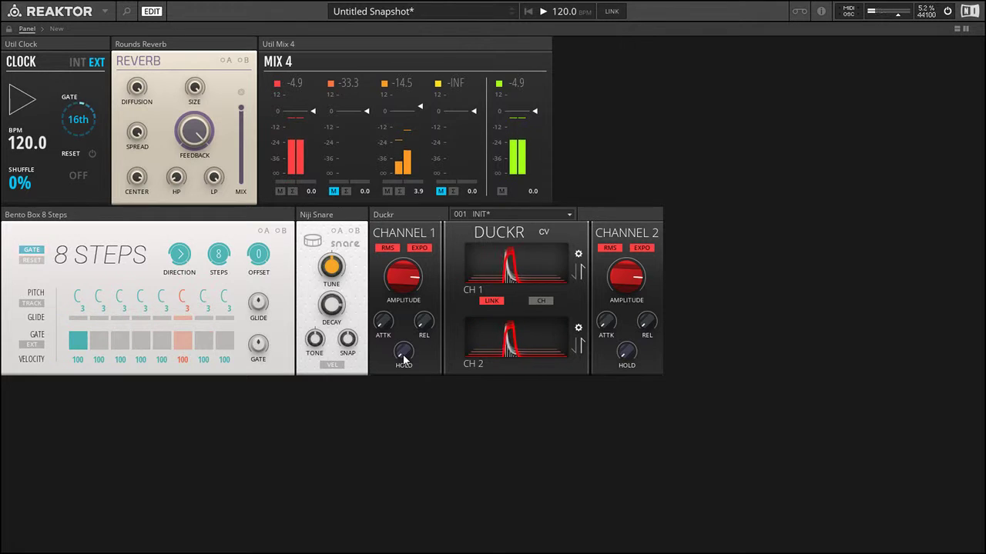
left_click_drag(403, 355, 402, 339)
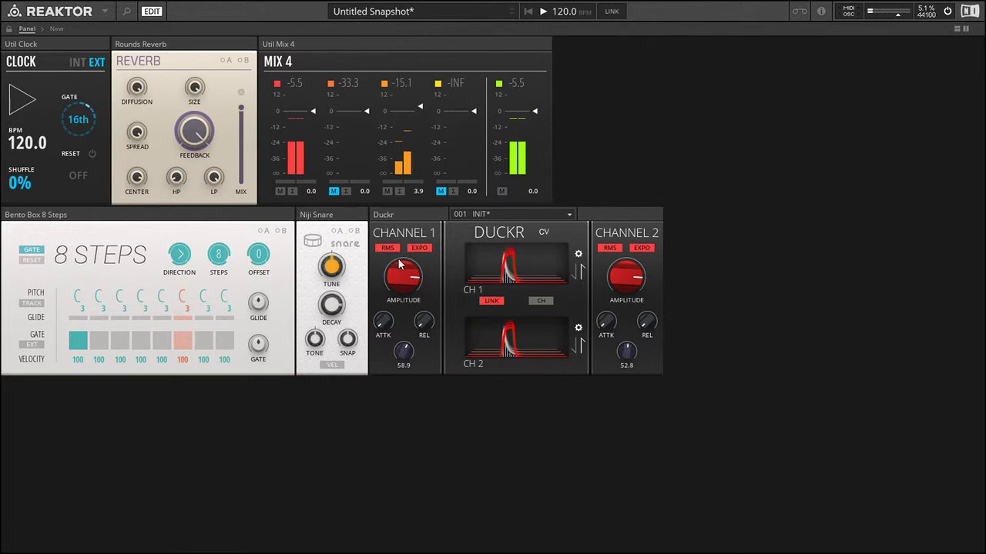
left_click_drag(399, 250, 431, 360)
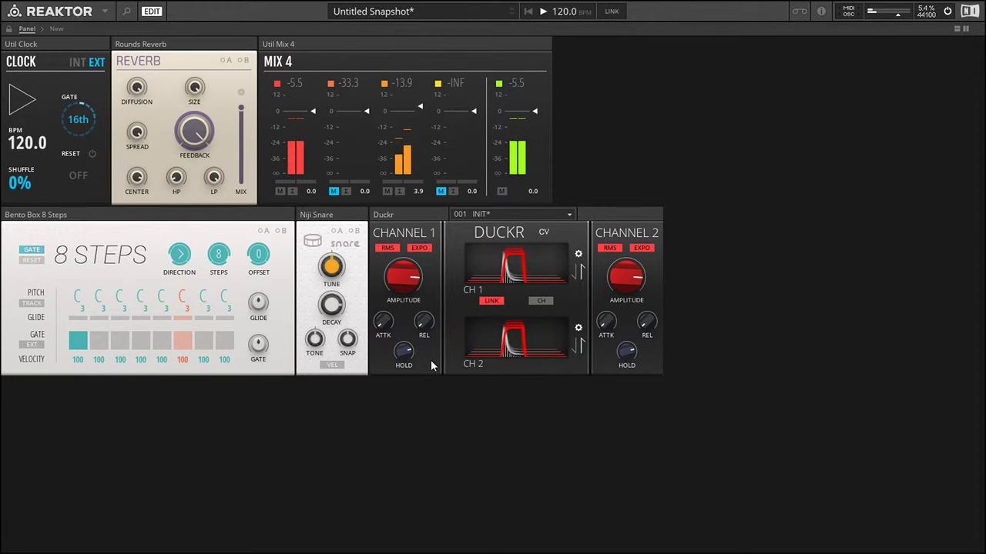
key("space")
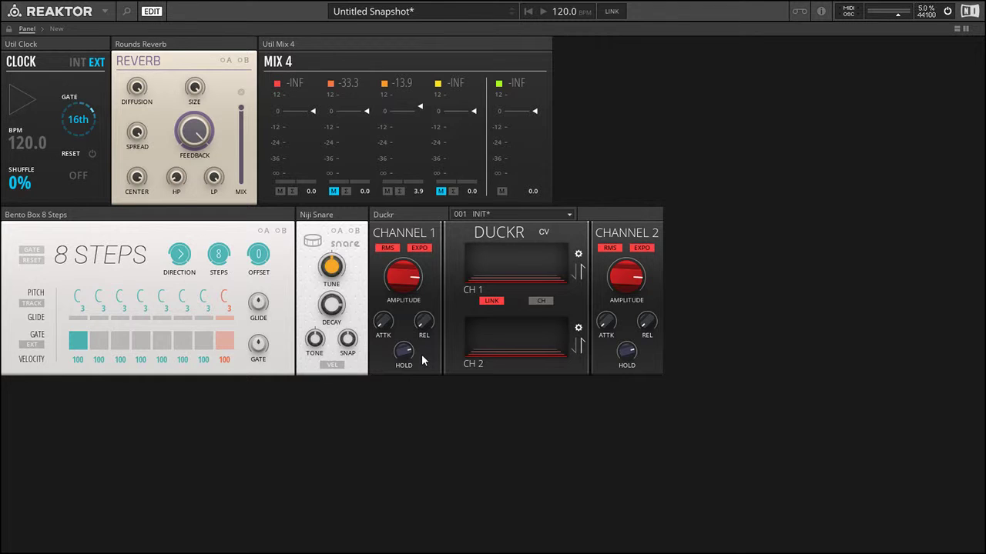
key("space")
Raise Duckr's linked hold to about 81, listen to the ducked signal, then stop playback.
mouse_move(424, 327)
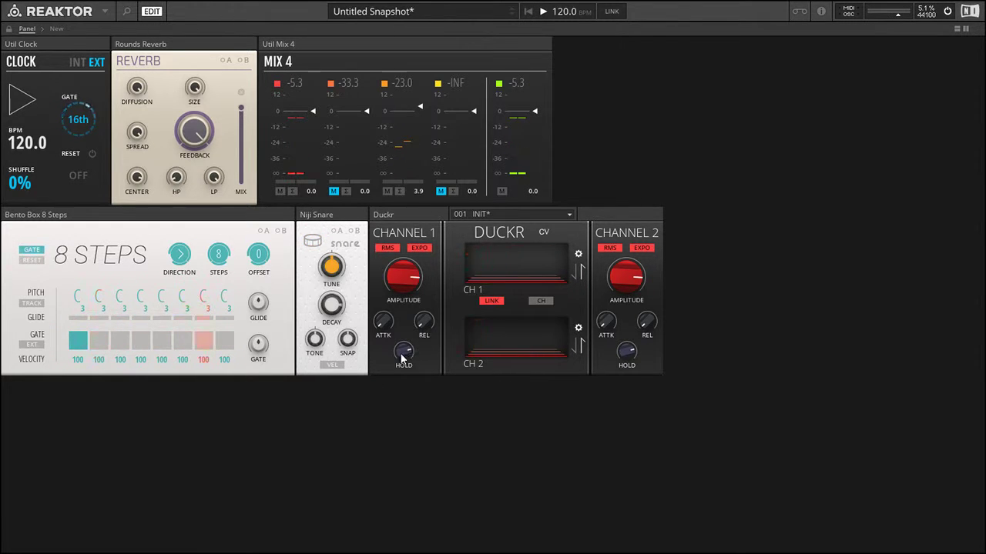
left_click_drag(407, 349, 424, 183)
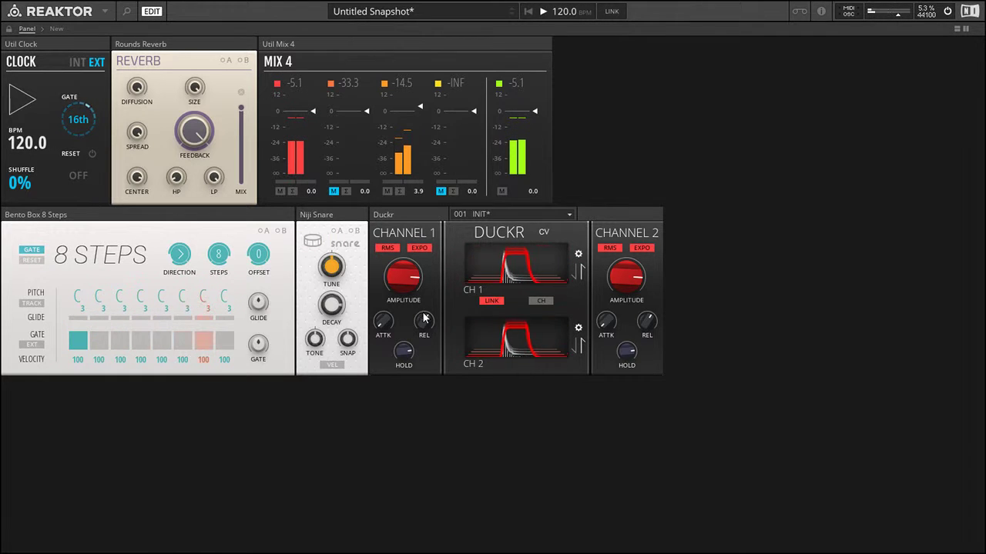
mouse_move(420, 328)
key("space")
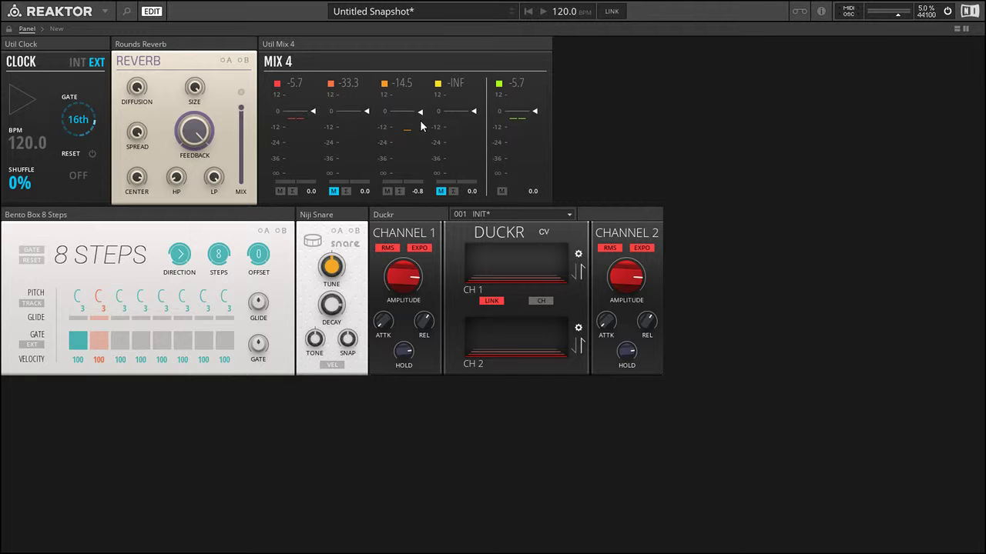
Restart playback and raise Mix 4 channel 3's level from -2.5 to -1.0.
key("space")
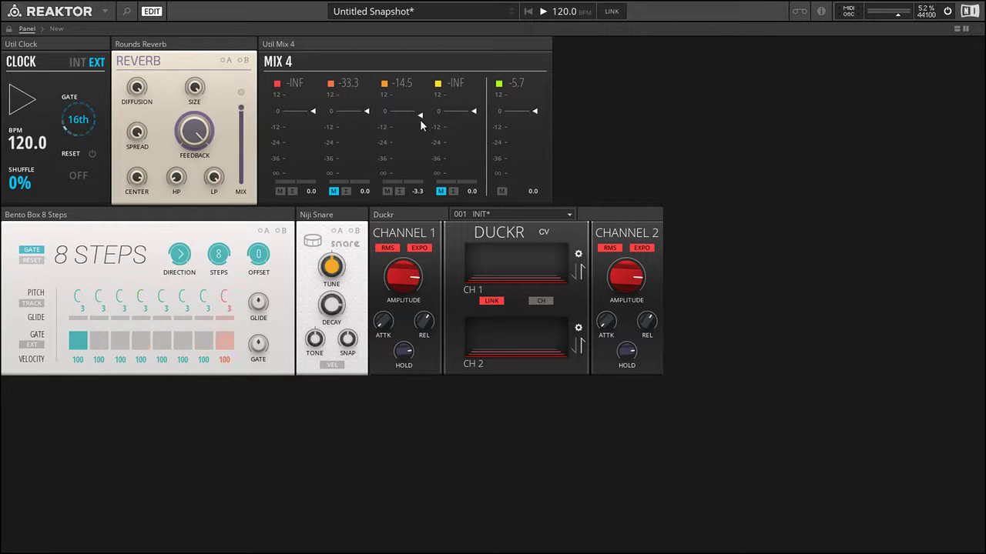
left_click_drag(420, 123, 422, 115)
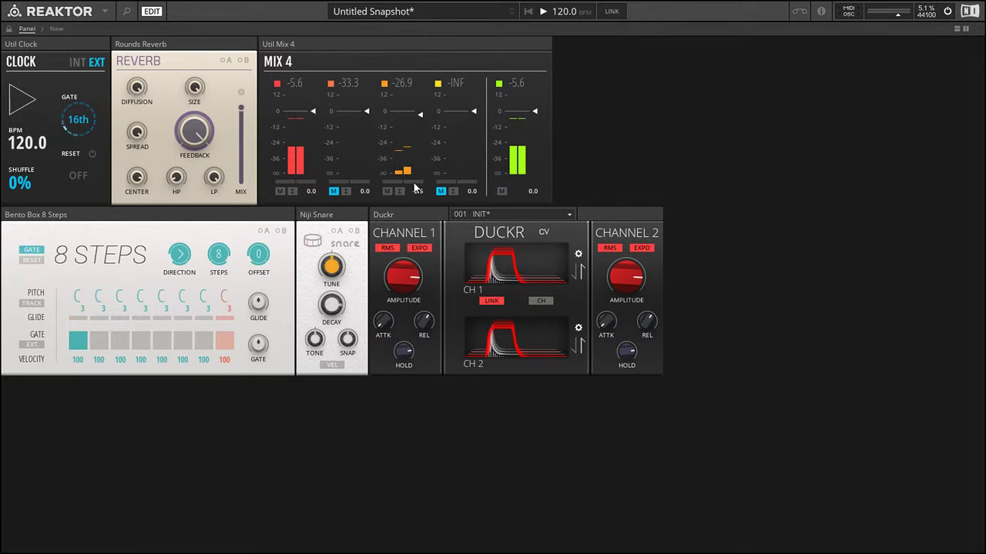
mouse_move(401, 278)
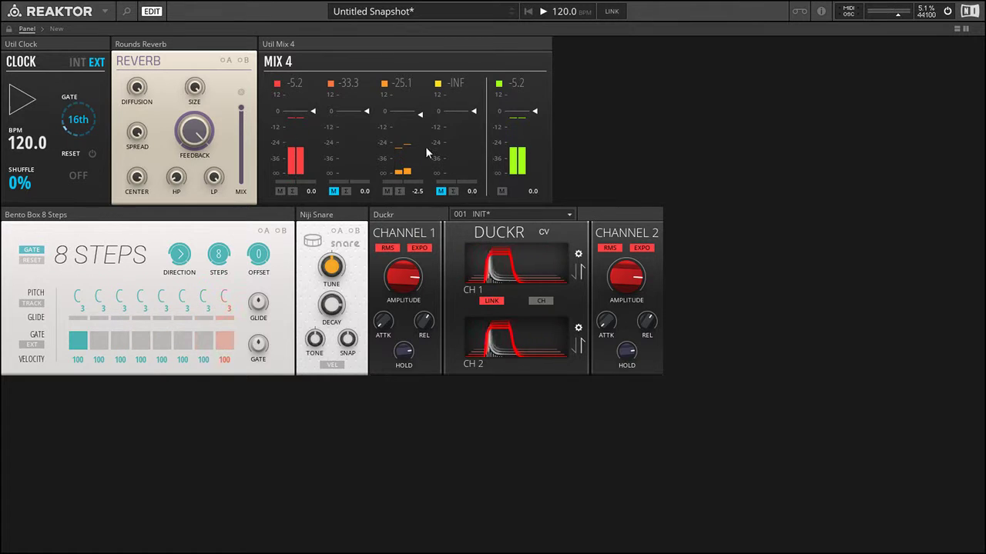
left_click_drag(418, 144, 419, 141)
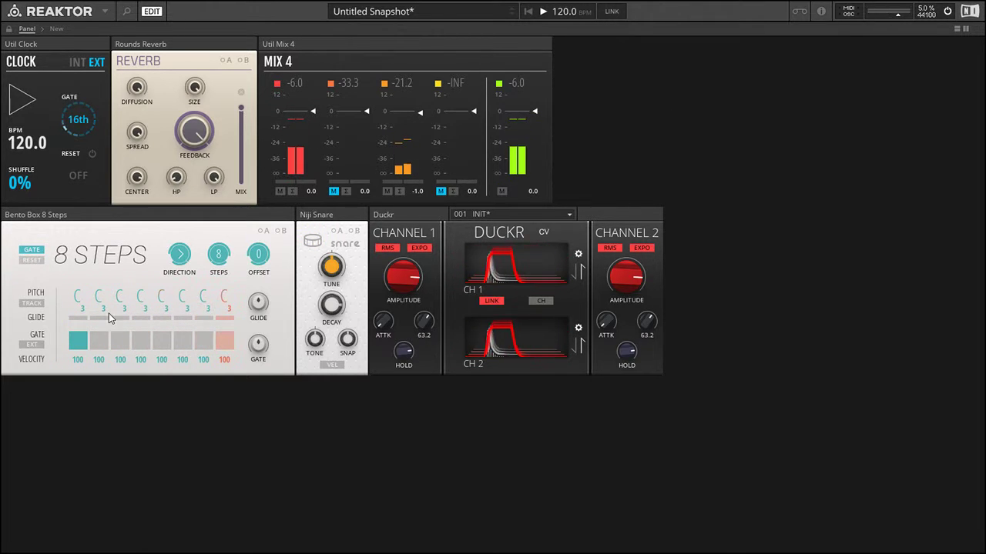
Set the 8 Steps gates to fire on steps 1, 4 and 7, removing steps 5 and 8, then play.
key("space")
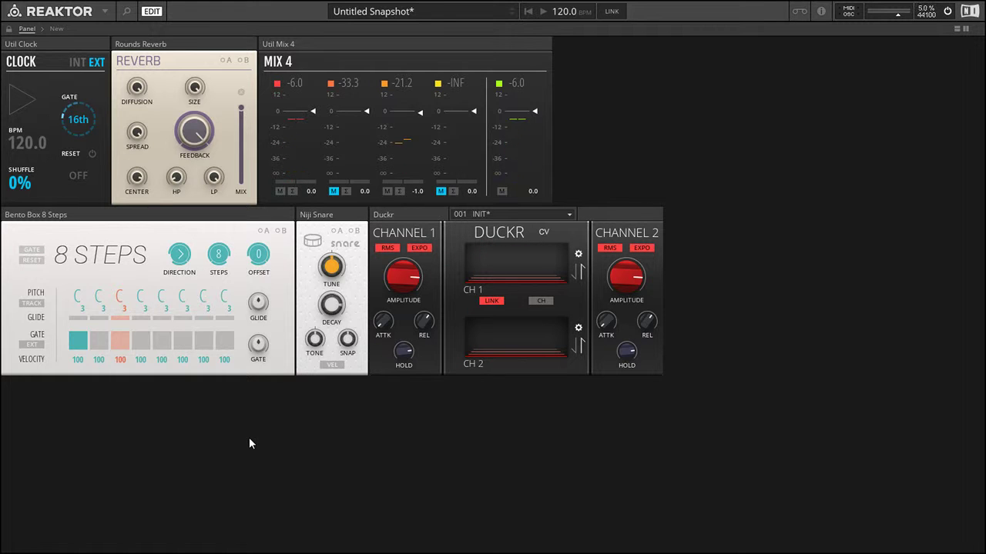
left_click(165, 341)
key("space")
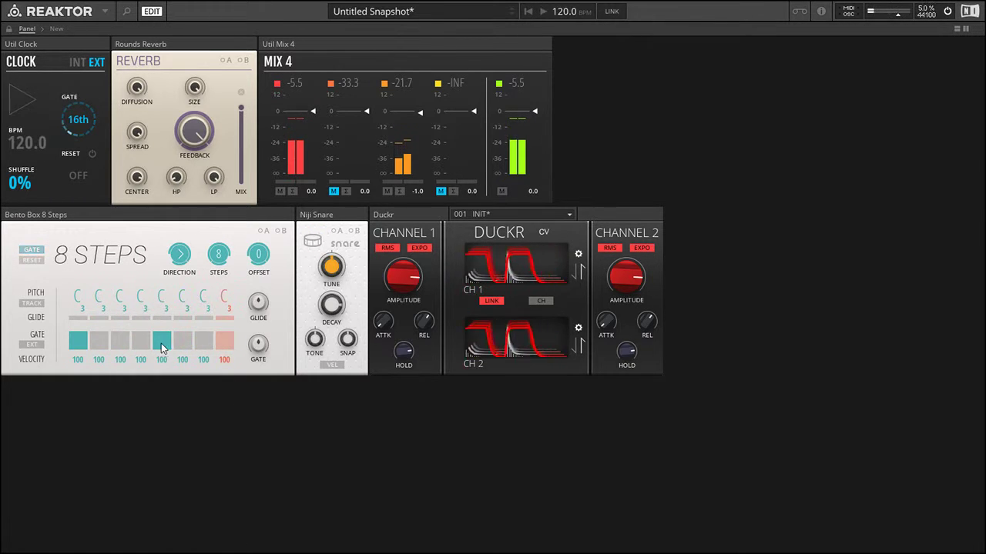
left_click(224, 344)
key("space")
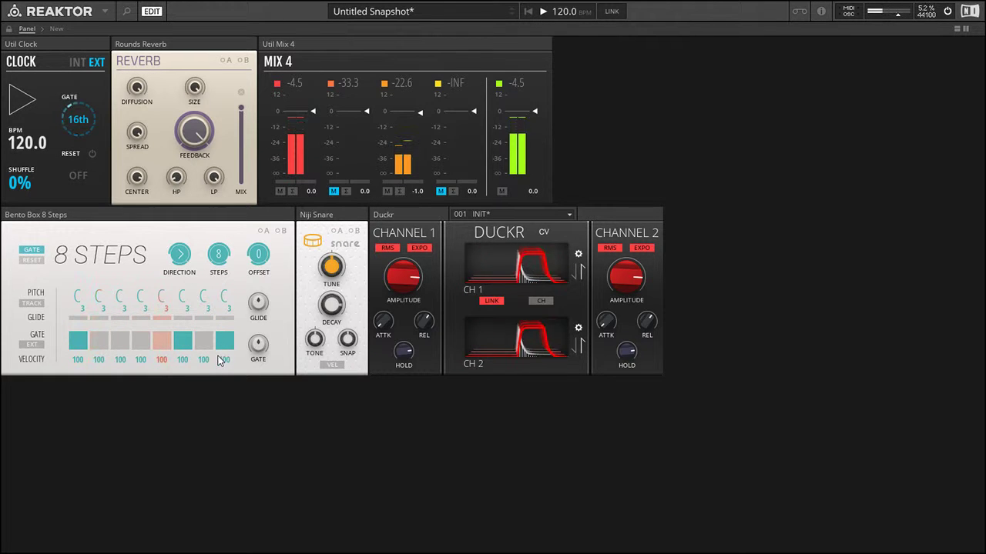
left_click(140, 341)
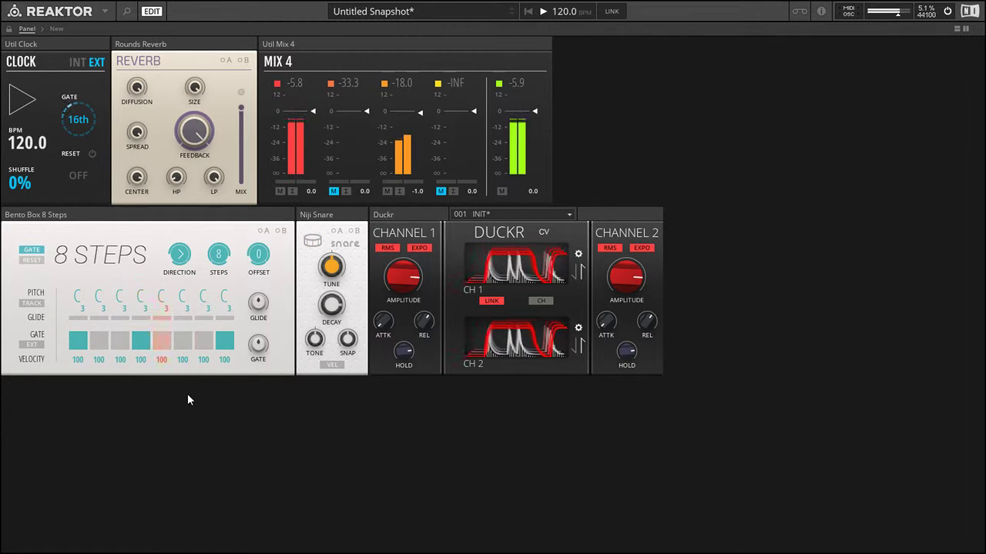
left_click(203, 341)
left_click(224, 341)
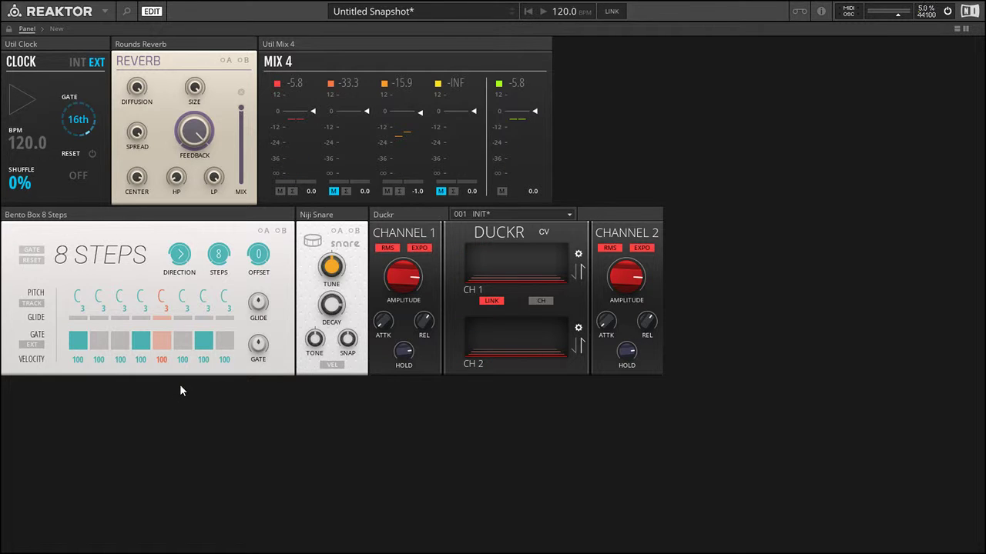
key("space")
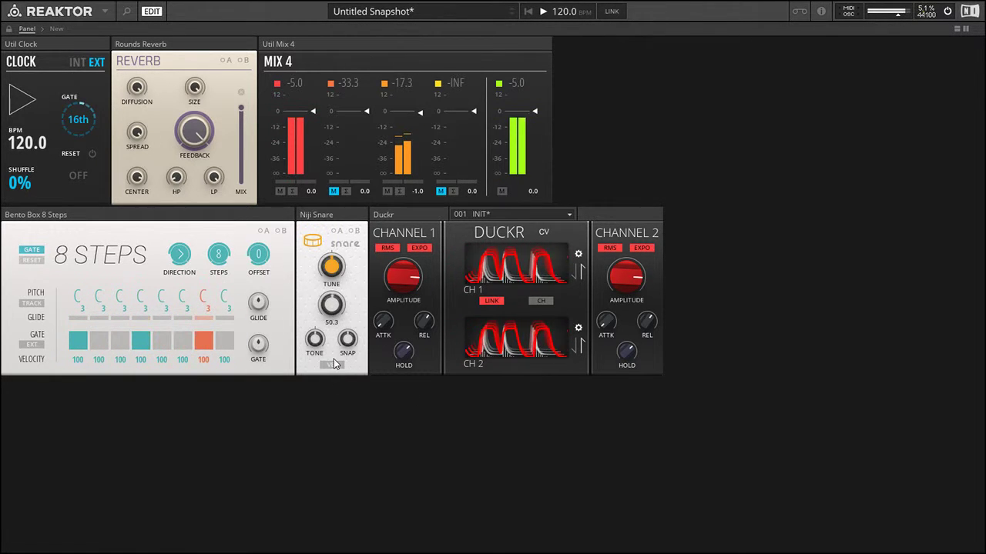
Lengthen the Niji Snare decay to about 67.9, audition it, then stop playback.
left_click_drag(333, 359, 346, 319)
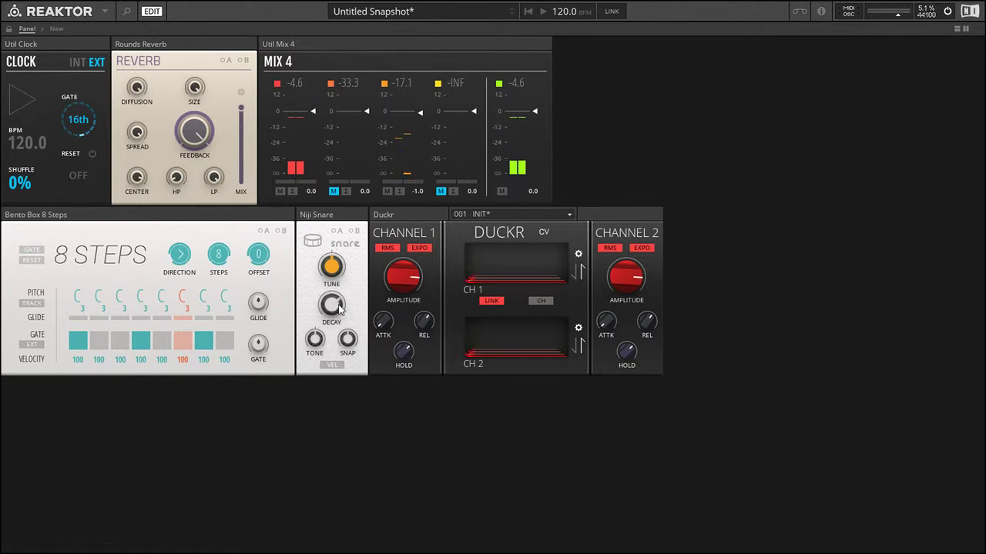
key("space")
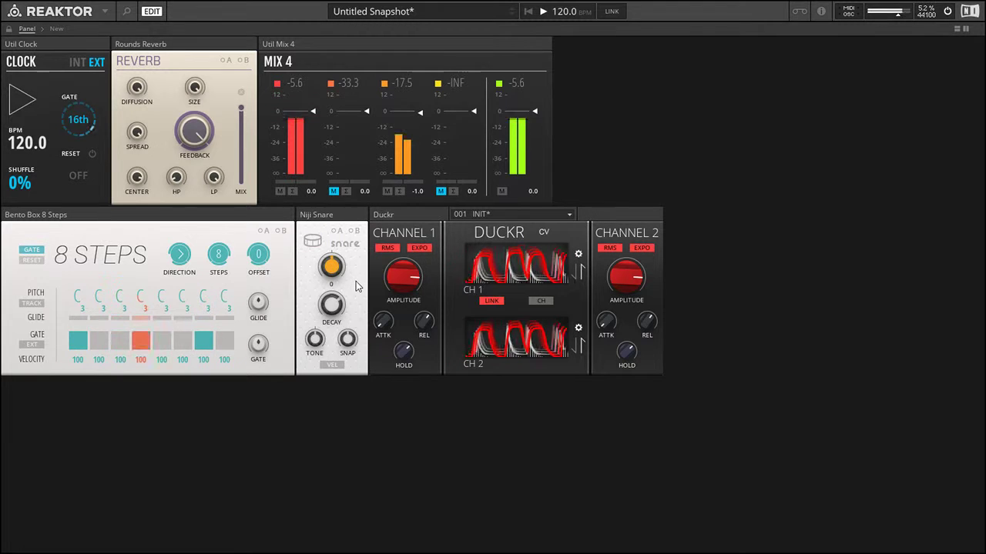
key("space")
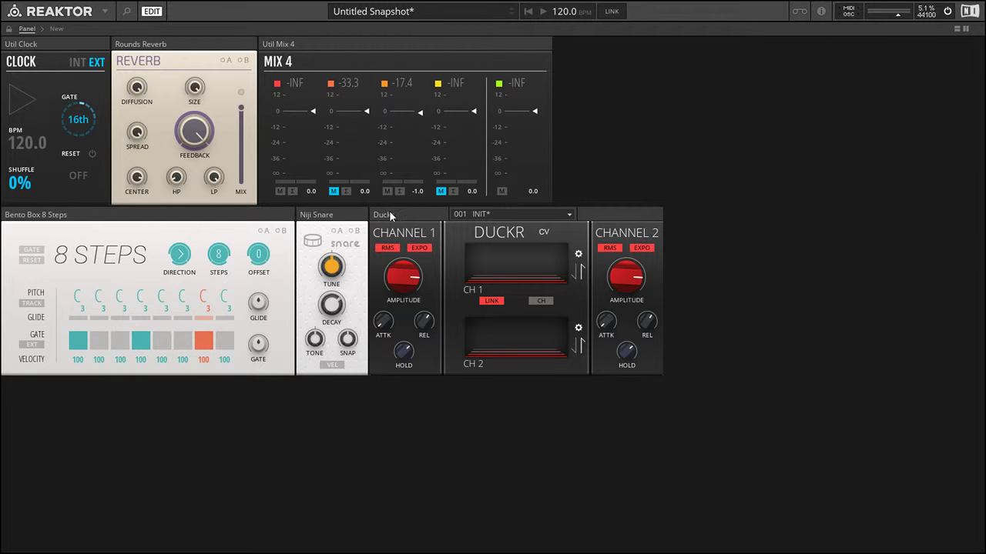
Switch Duckr to mid/side with its channels unlinked, then start playback.
left_click(540, 301)
left_click(491, 301)
key("space")
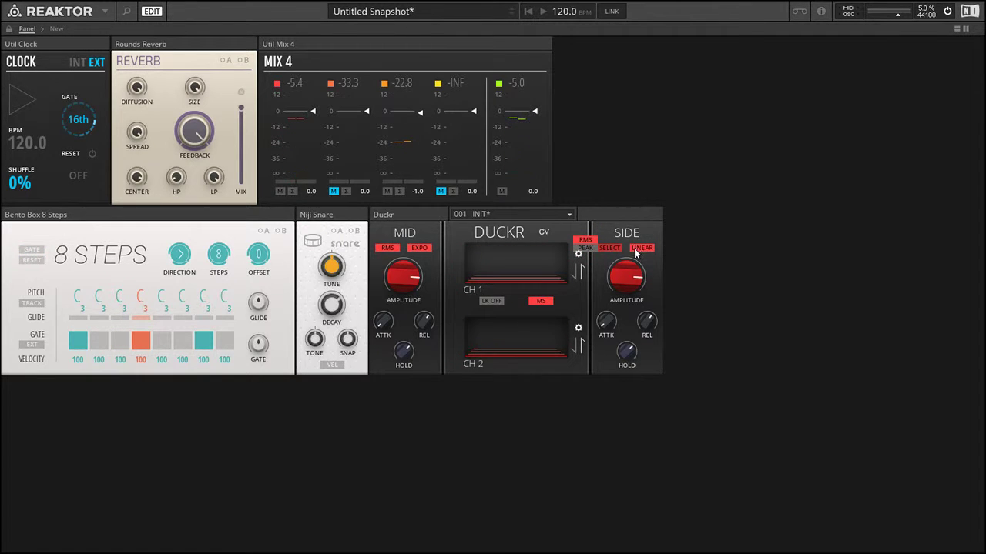
Set Duckr's Side detection mode, lower the Side amplitude and hold, and set Mid amplitude to about 85.5, then stop.
left_click(611, 249)
key("space")
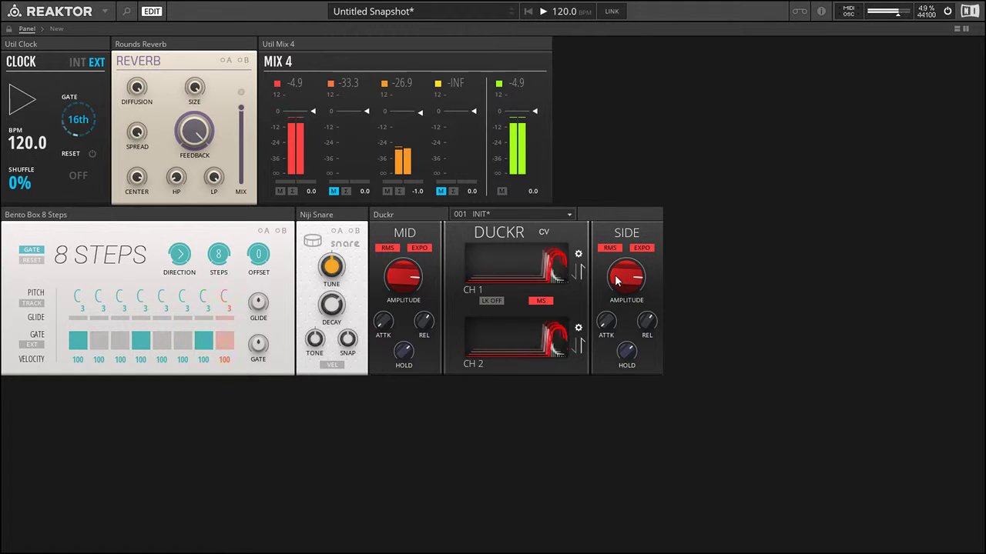
left_click_drag(626, 276, 610, 359)
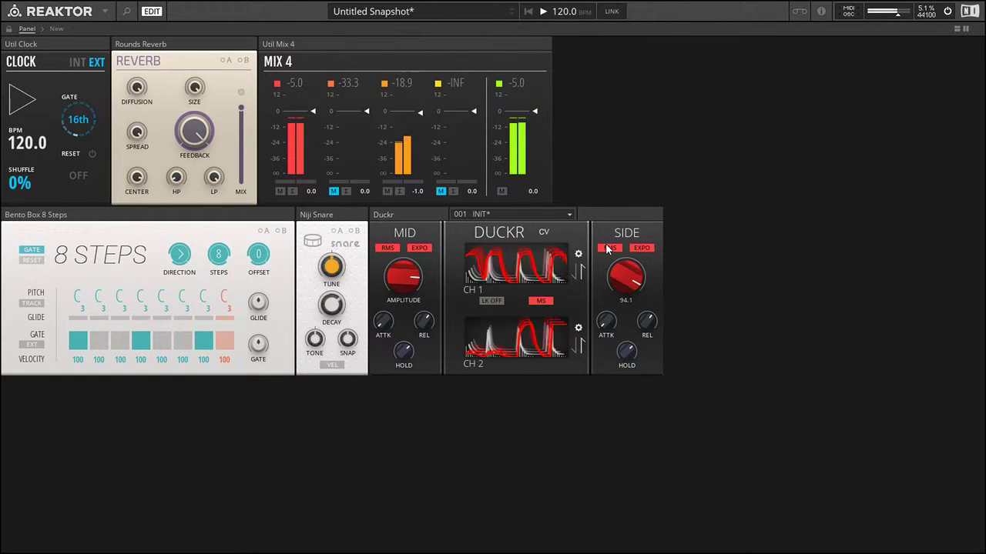
mouse_move(392, 284)
left_click_drag(392, 284, 416, 539)
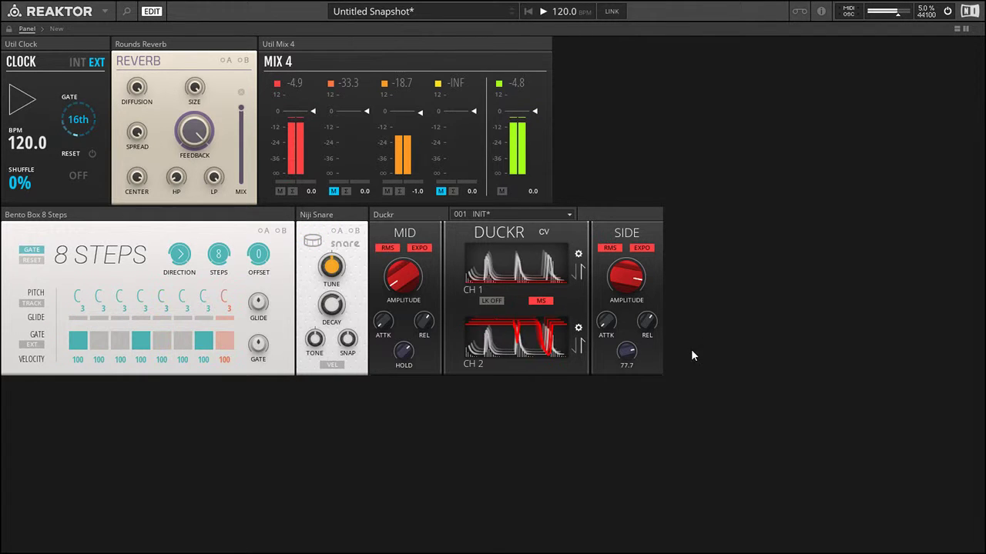
left_click_drag(626, 353, 658, 366)
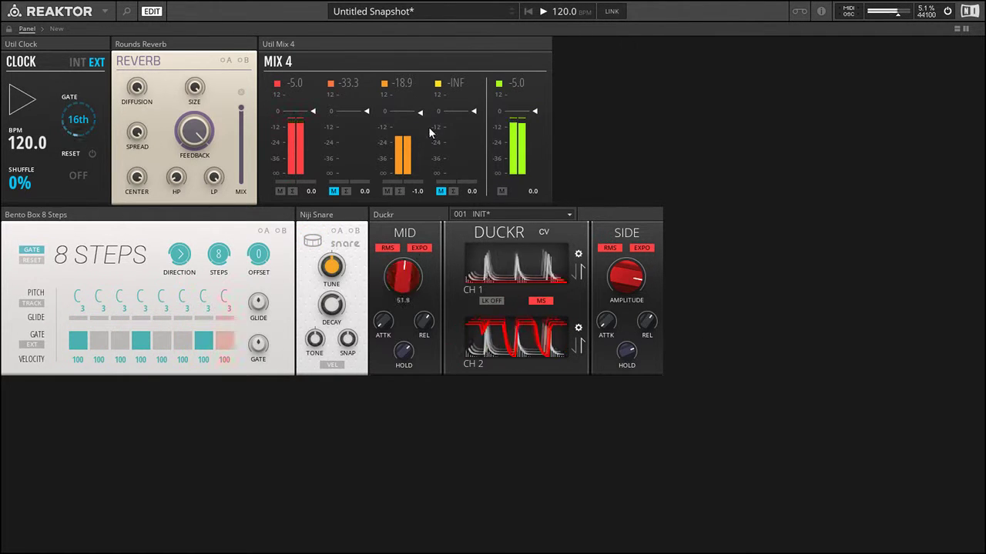
left_click_drag(403, 276, 416, 187)
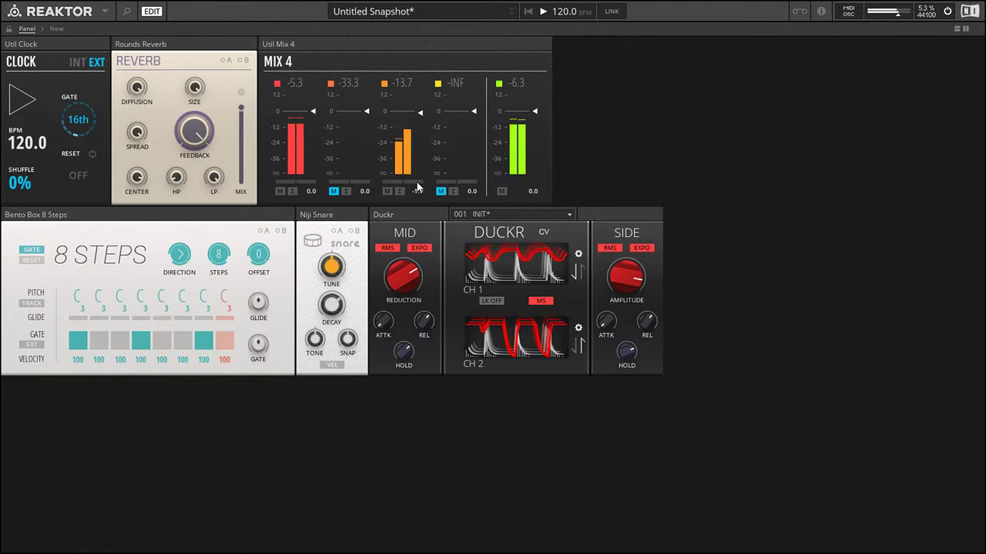
key("space")
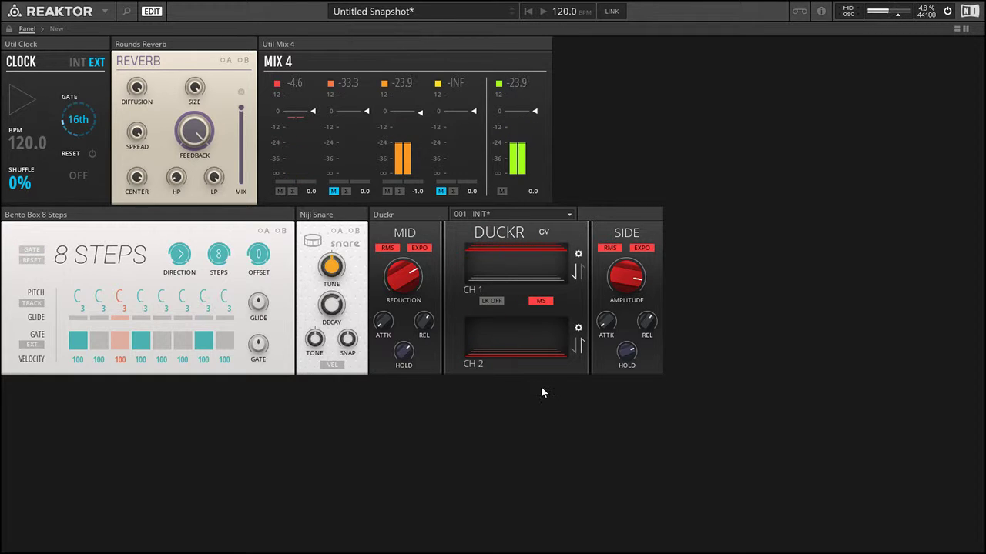
Restart playback to hear the mid/side ducking on the snare reverb, leaving it running.
key("space")
mouse_move(398, 271)
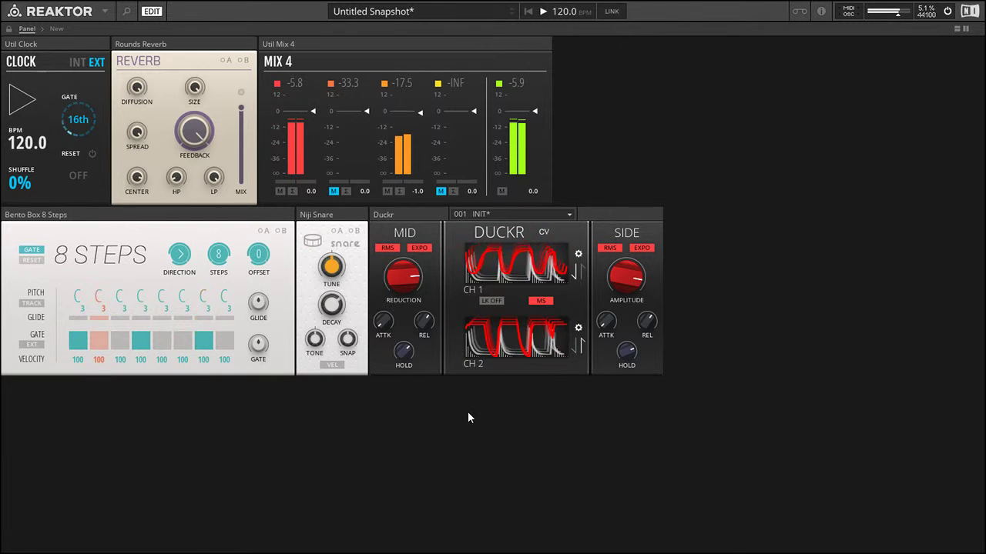
key("space")
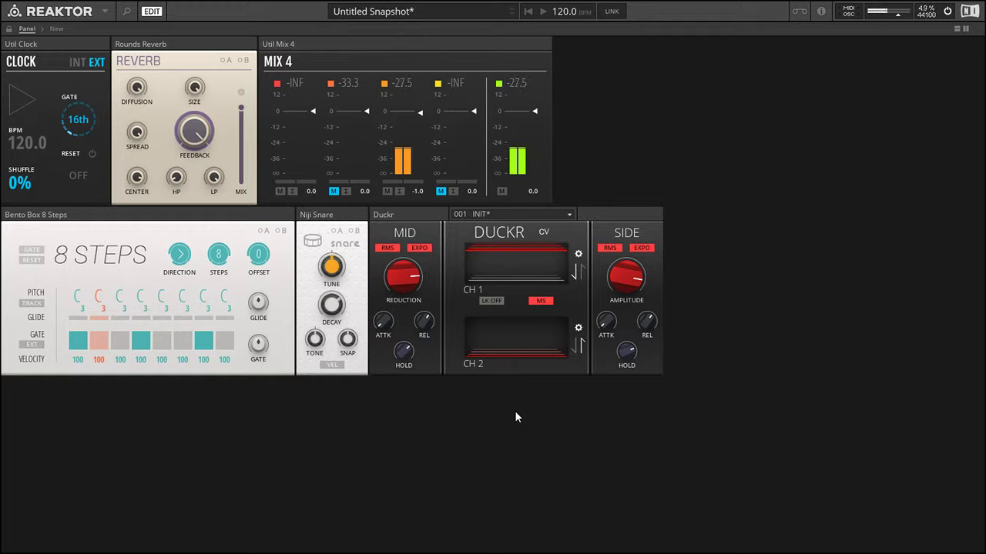
key("space")
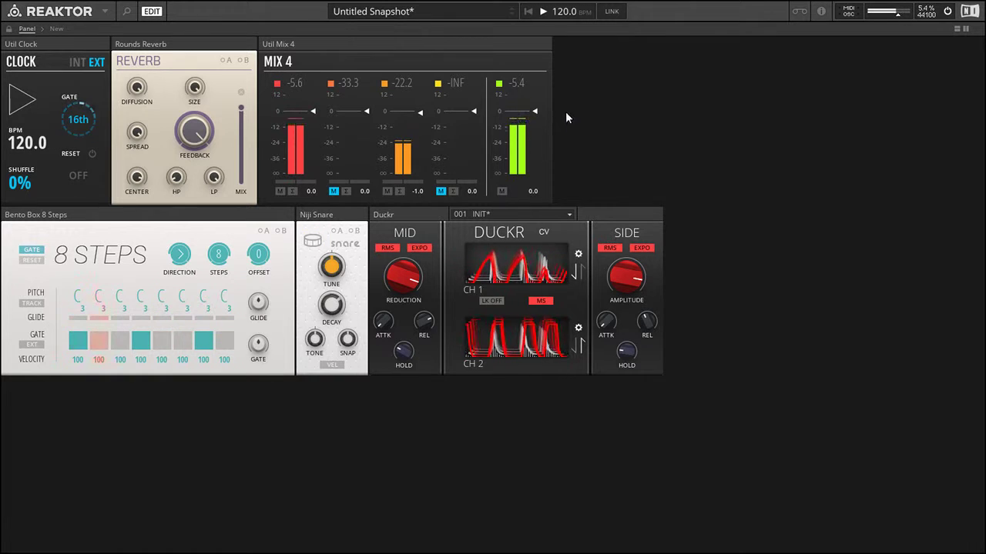
Lower the Mix 4 master level to -11.2, stop playback, and adjust one more control.
mouse_move(539, 115)
left_mouse_down()
mouse_move(581, 137)
mouse_move(538, 128)
left_mouse_up()
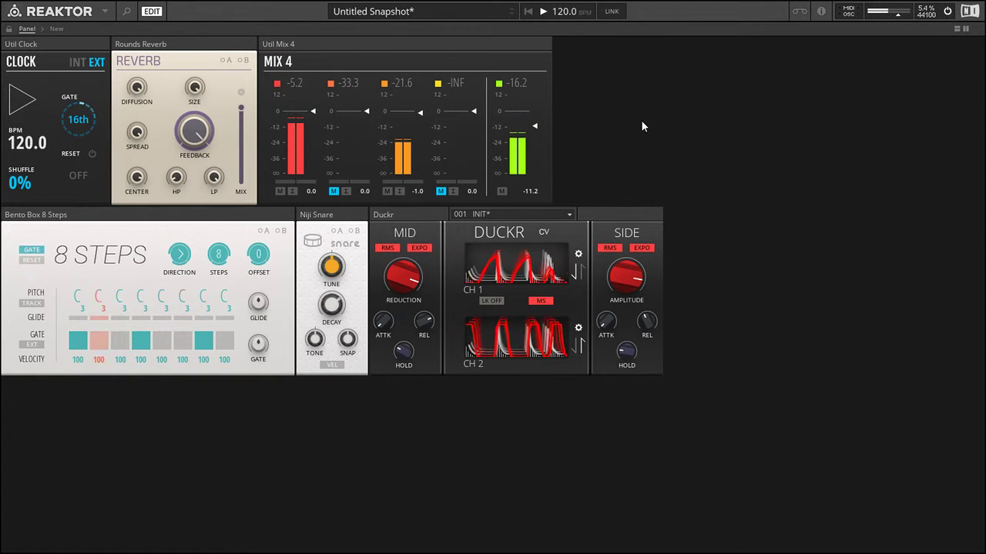
key("space")
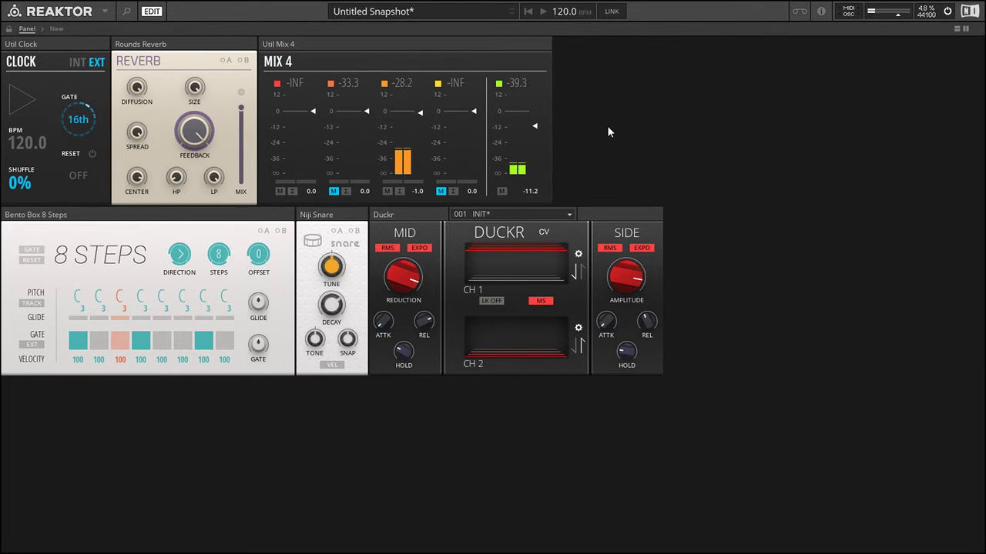
mouse_move(395, 217)
left_mouse_down()
mouse_move(415, 238)
mouse_move(407, 216)
left_mouse_up()
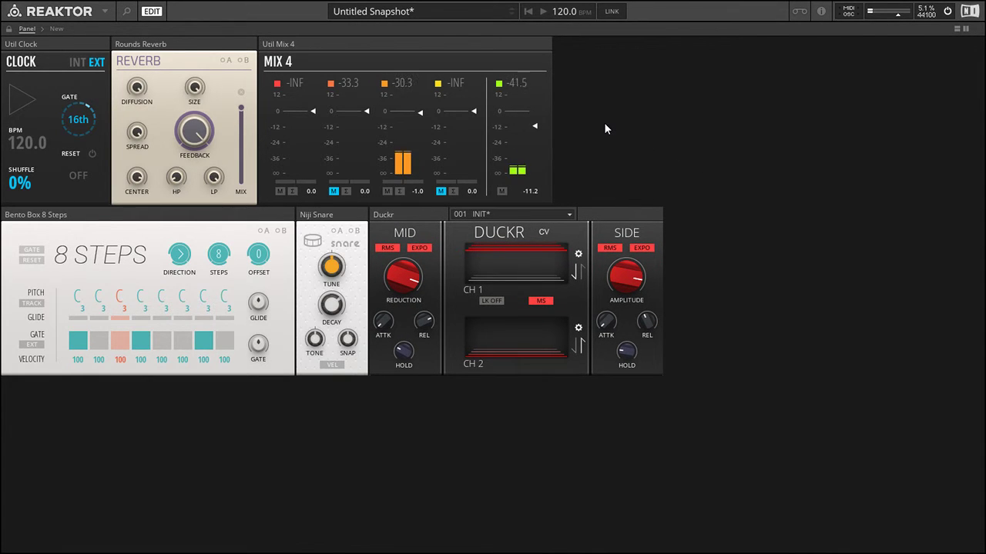